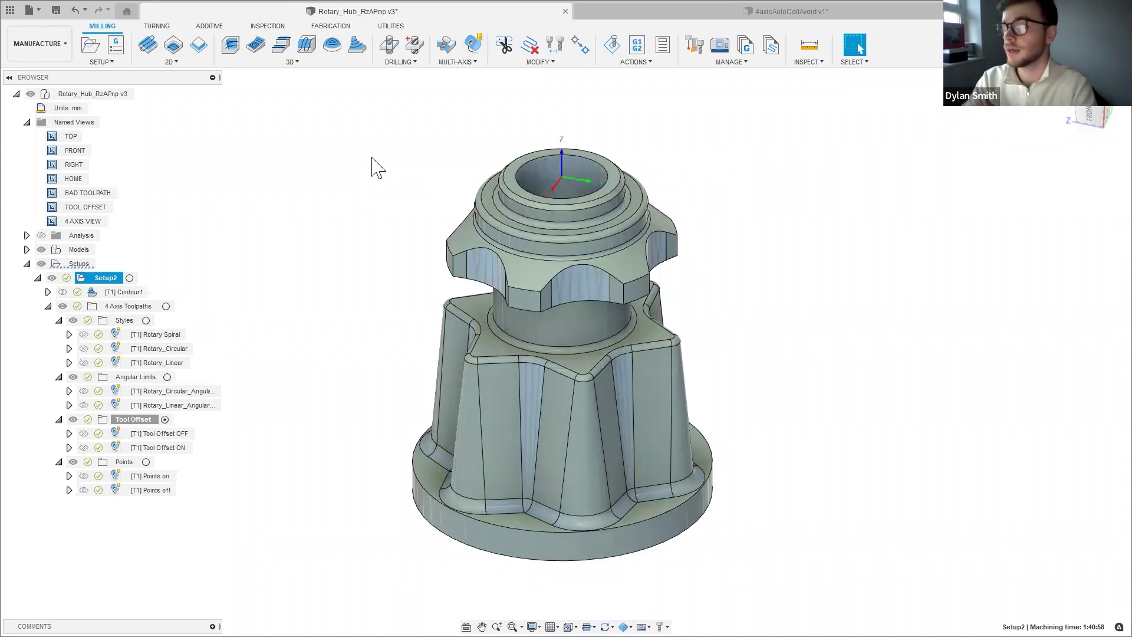
Show and hide the hub's accessibility analysis, then select the Contour1 toolpath.
{"action": "left_click", "coordinate": [42, 235]}
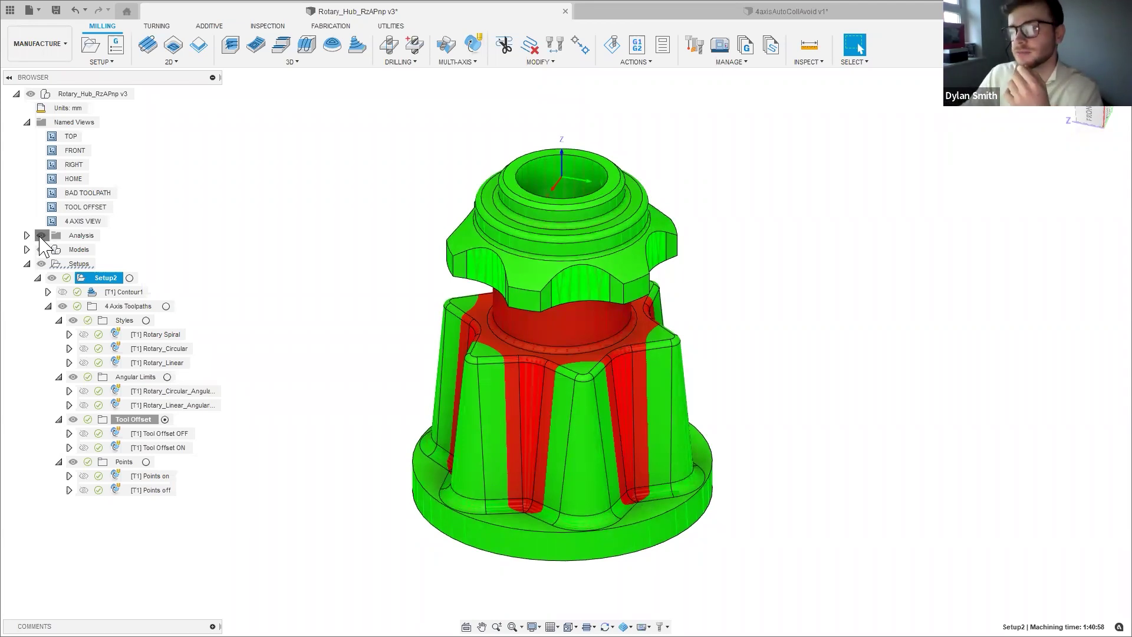
{"action": "left_click", "coordinate": [41, 236]}
{"action": "left_click", "coordinate": [125, 292]}
Simulate Contour1, play and pause it, then close the simulation.
{"action": "right_click", "coordinate": [124, 295]}
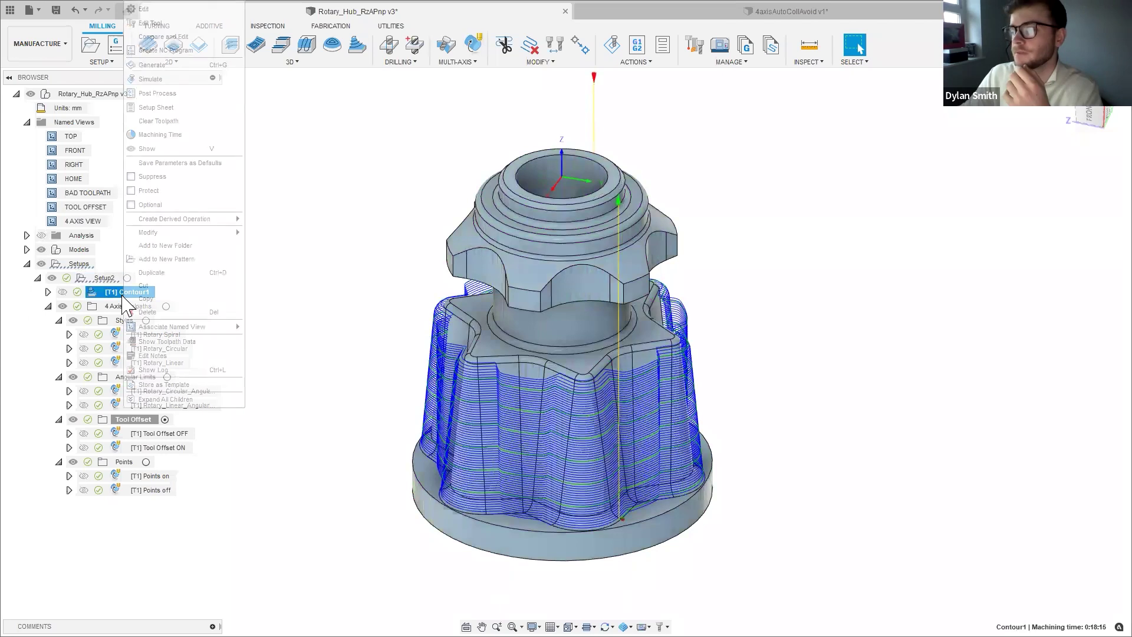
{"action": "left_click", "coordinate": [194, 81]}
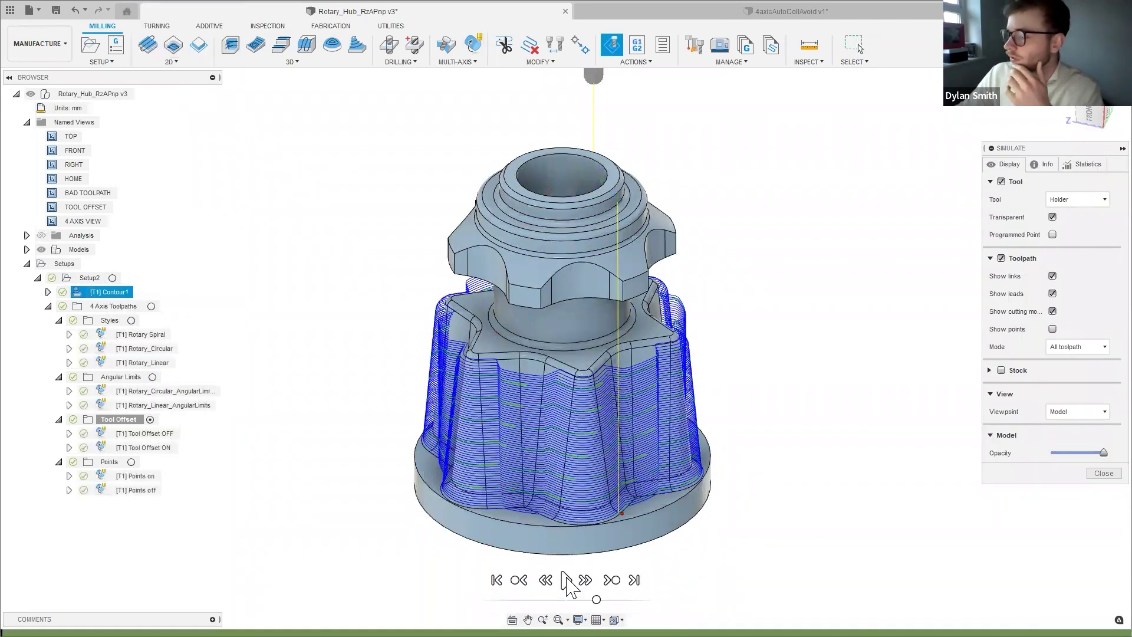
{"action": "left_click", "coordinate": [565, 580]}
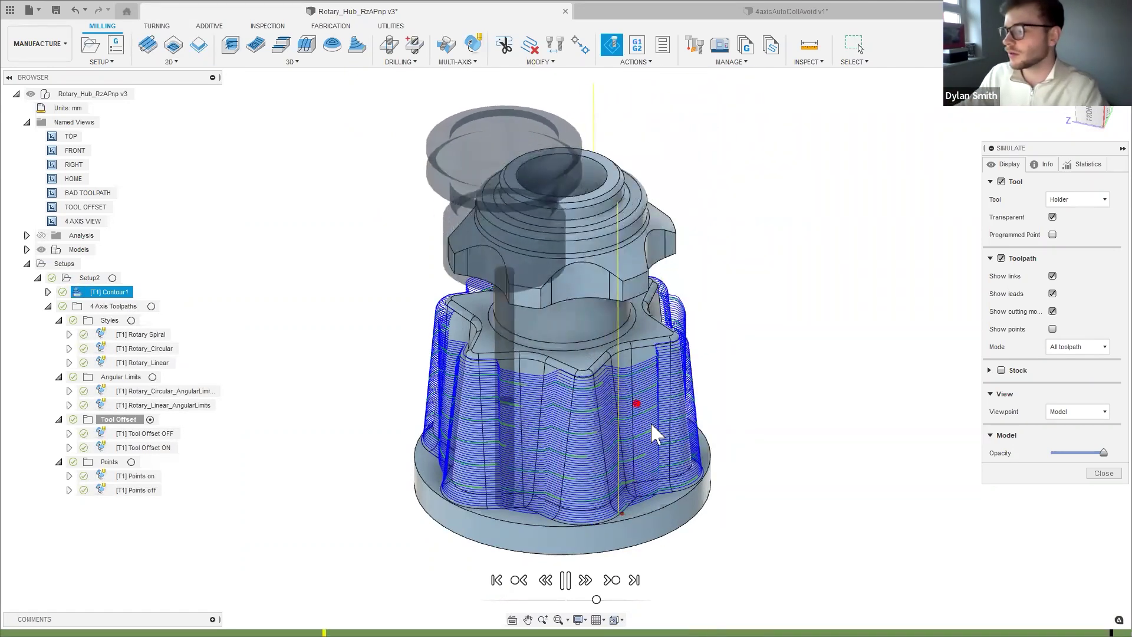
{"action": "left_click", "coordinate": [569, 587]}
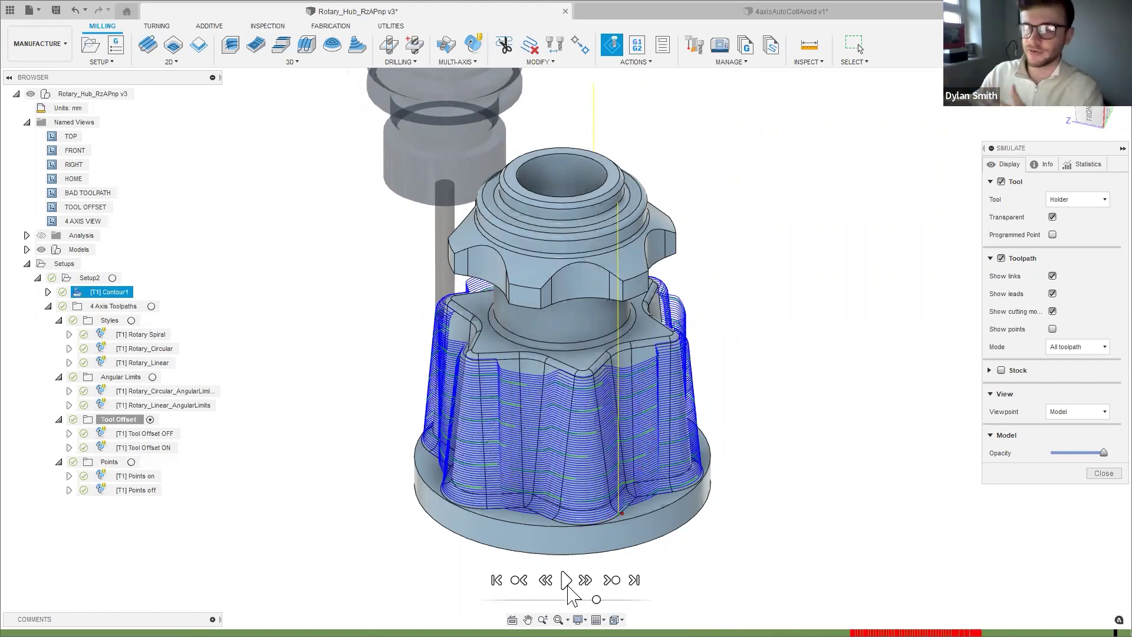
{"action": "left_click", "coordinate": [1100, 473]}
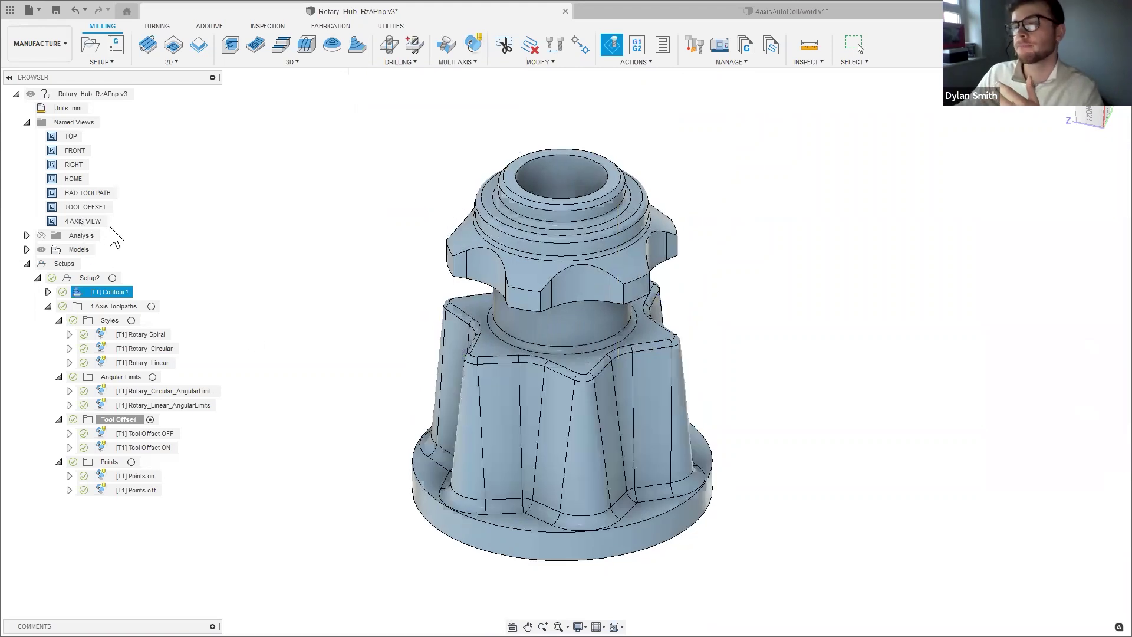
From the 4 AXIS VIEW, simulate Rotary Spiral with the viewpoint following the tool, then close.
{"action": "double_click", "coordinate": [85, 221]}
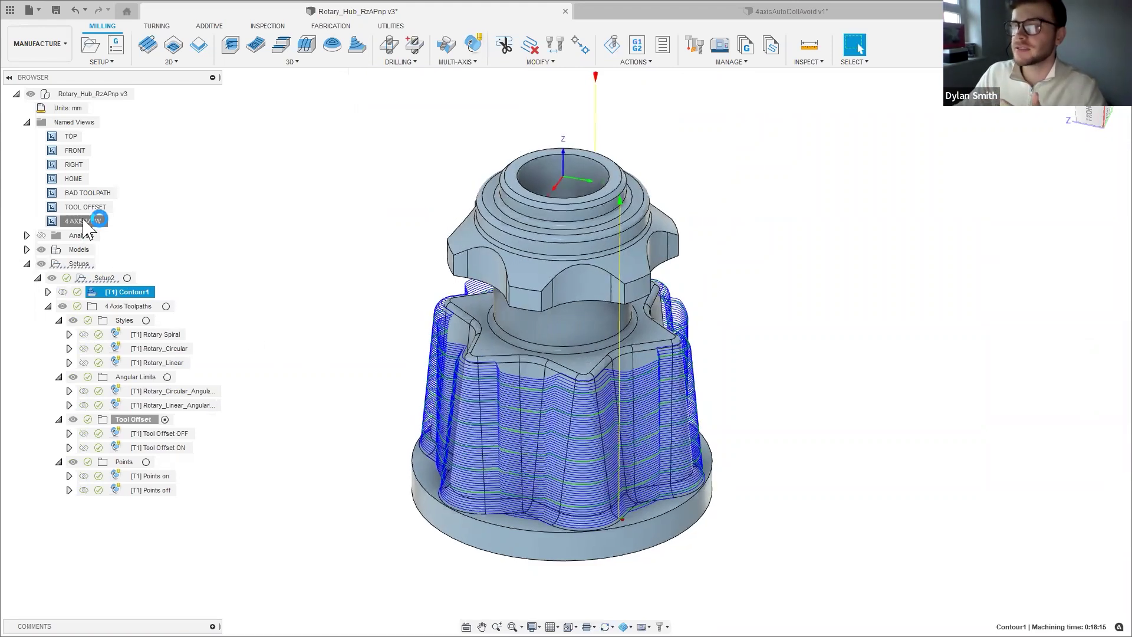
{"action": "right_click", "coordinate": [155, 334]}
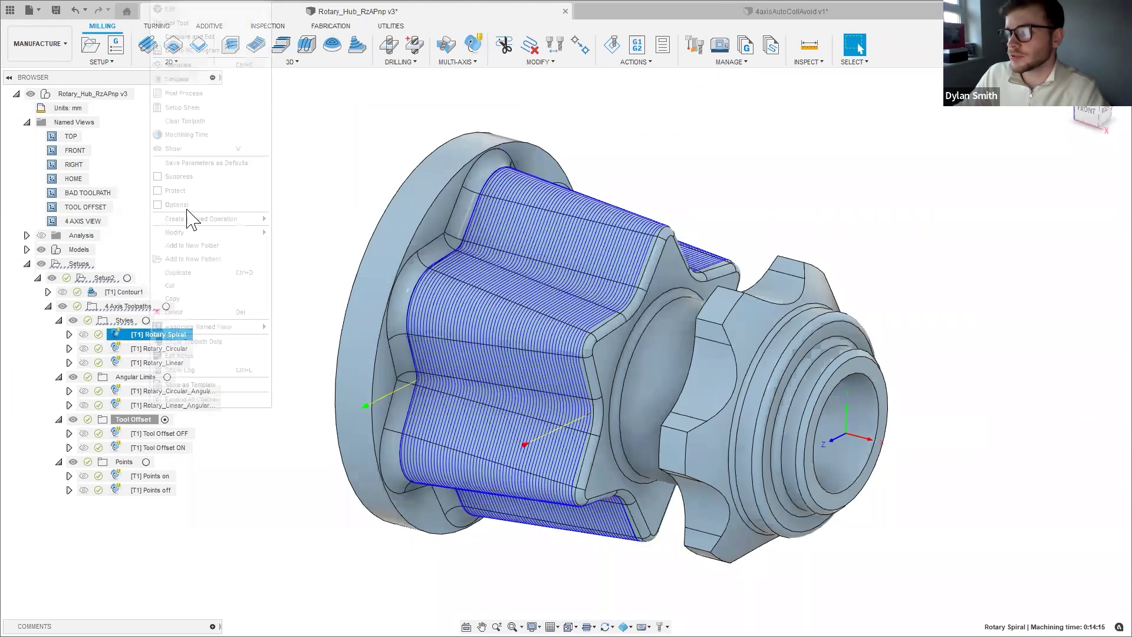
{"action": "left_click", "coordinate": [195, 81]}
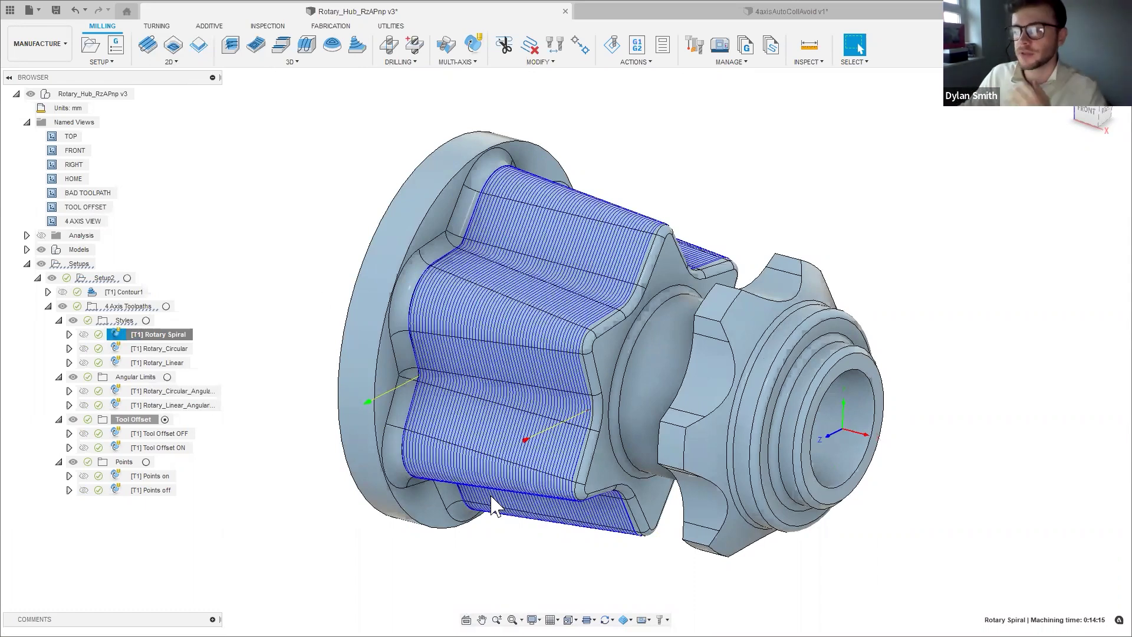
{"action": "key", "text": "alt+s"}
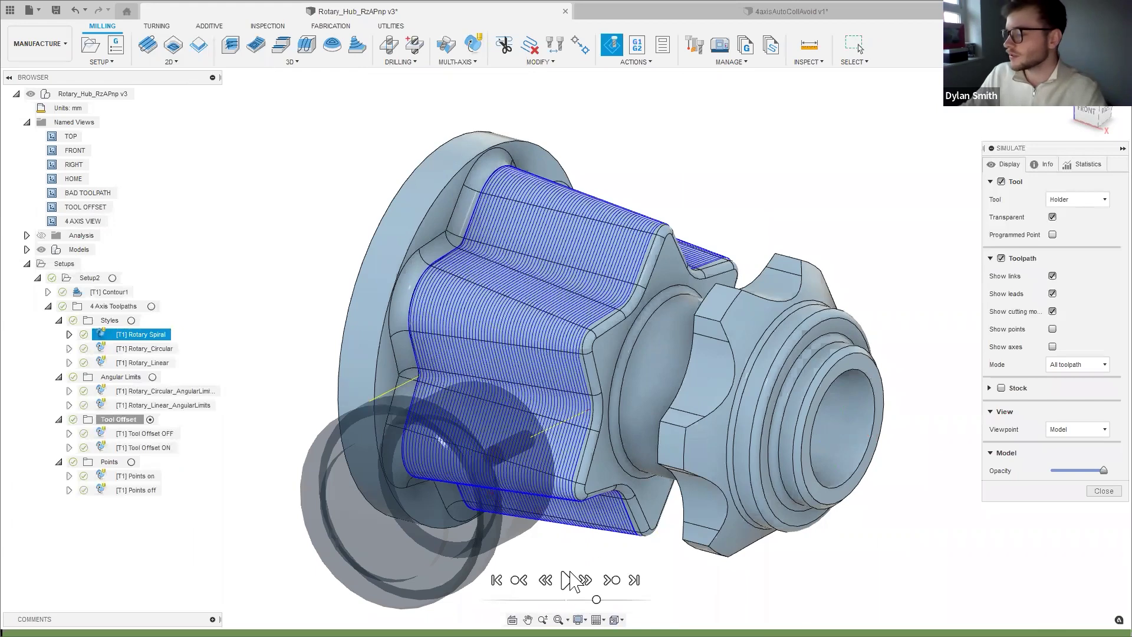
{"action": "left_click", "coordinate": [567, 580]}
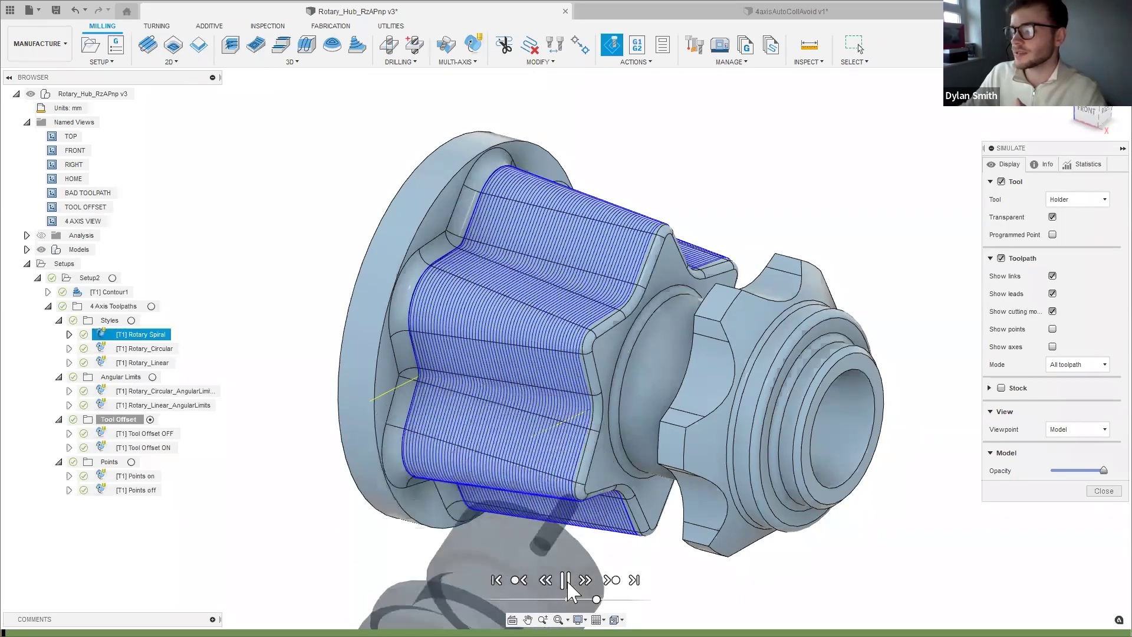
{"action": "left_click", "coordinate": [1064, 429]}
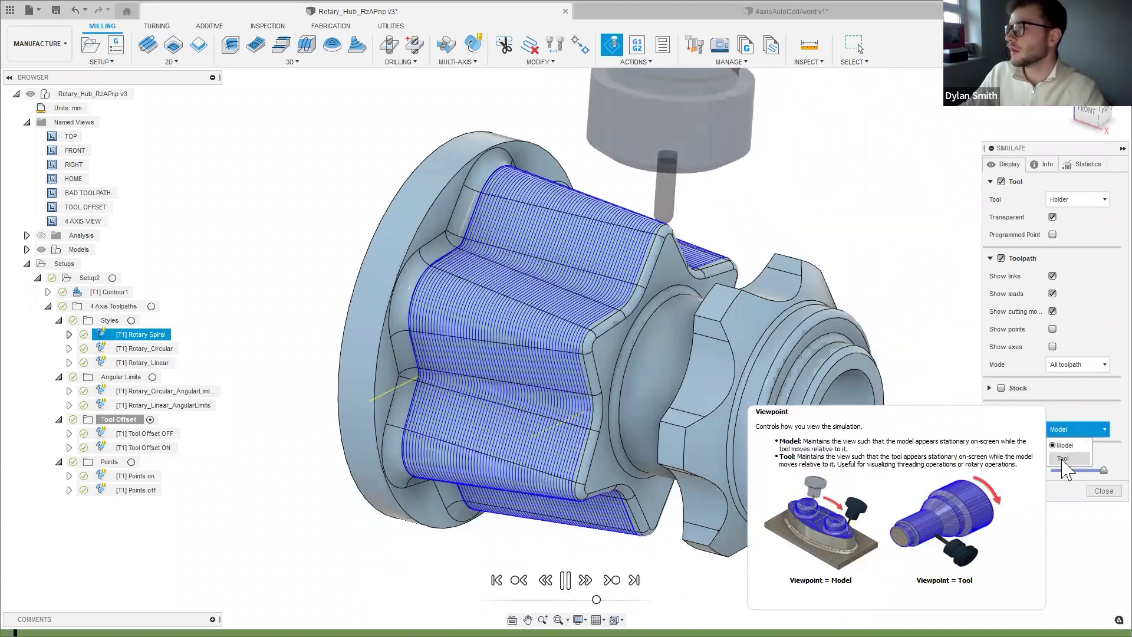
{"action": "left_click", "coordinate": [1063, 459]}
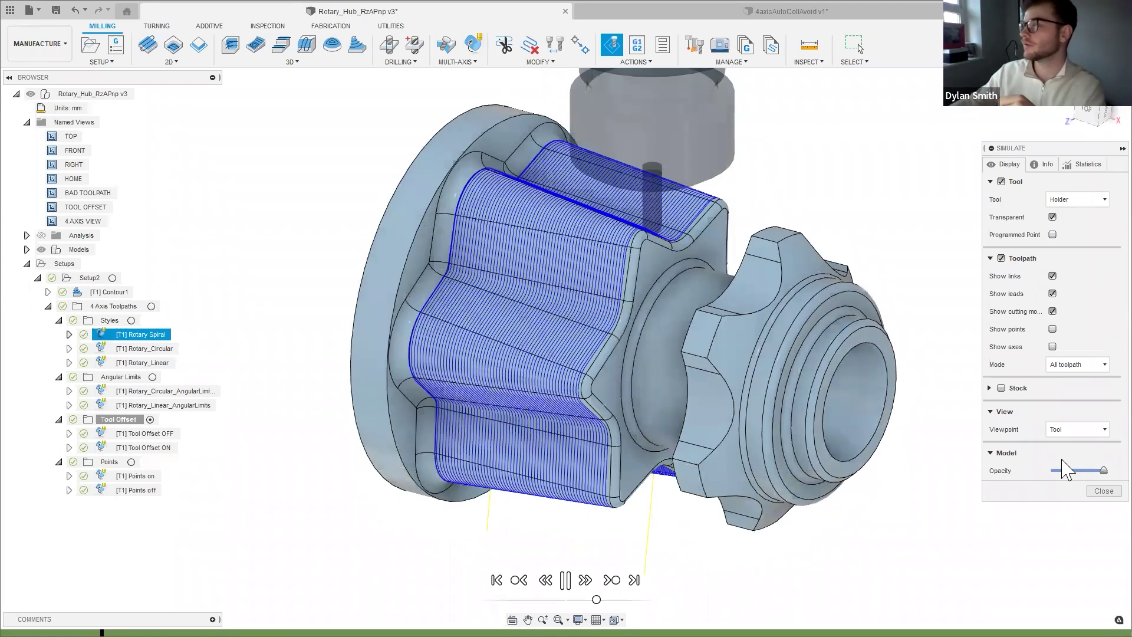
{"action": "left_click", "coordinate": [1100, 491]}
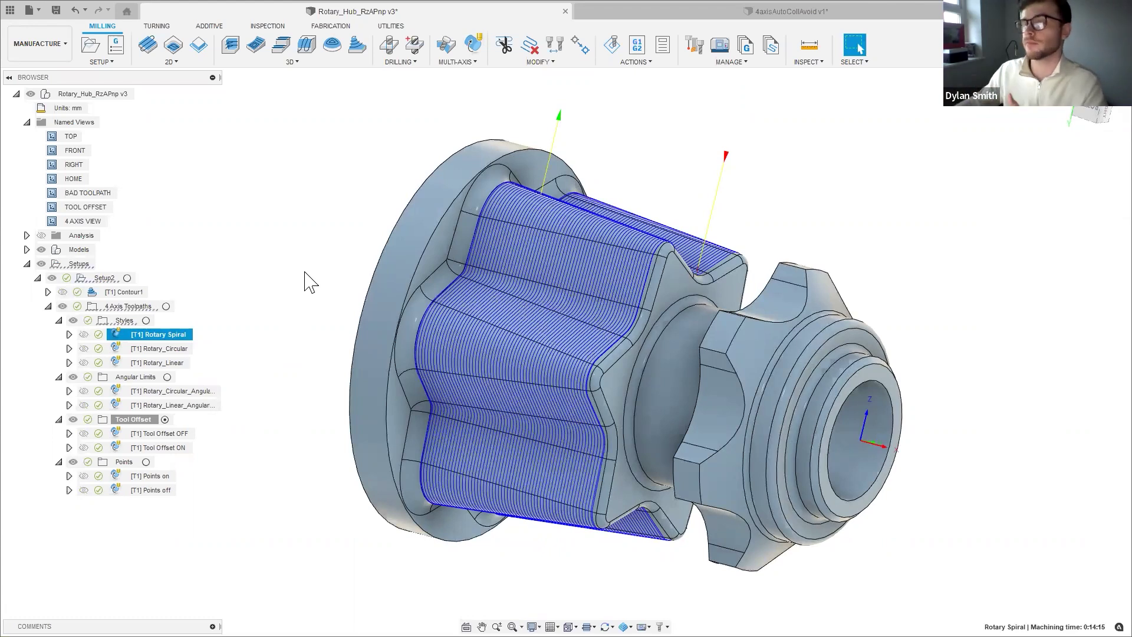
Display Rotary_Circular, orbit the hub to inspect it, then display Rotary_Linear.
{"action": "left_click", "coordinate": [157, 350]}
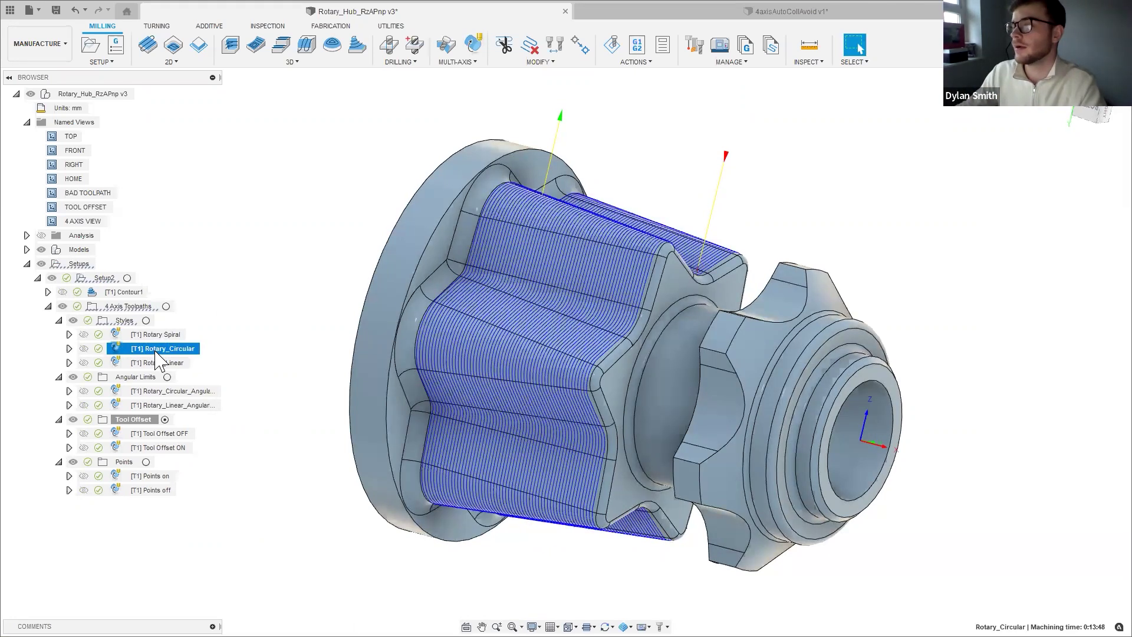
{"action": "left_click", "coordinate": [493, 263]}
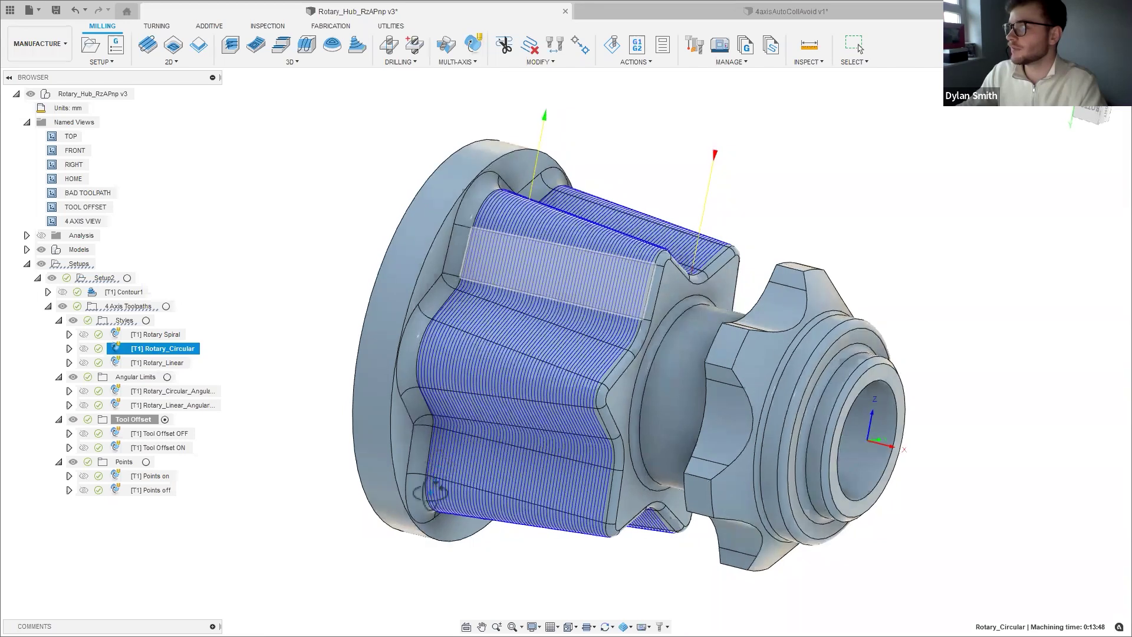
{"action": "middle_click_drag", "start_coordinate": [565, 277], "coordinate": [734, 199], "text": "shift"}
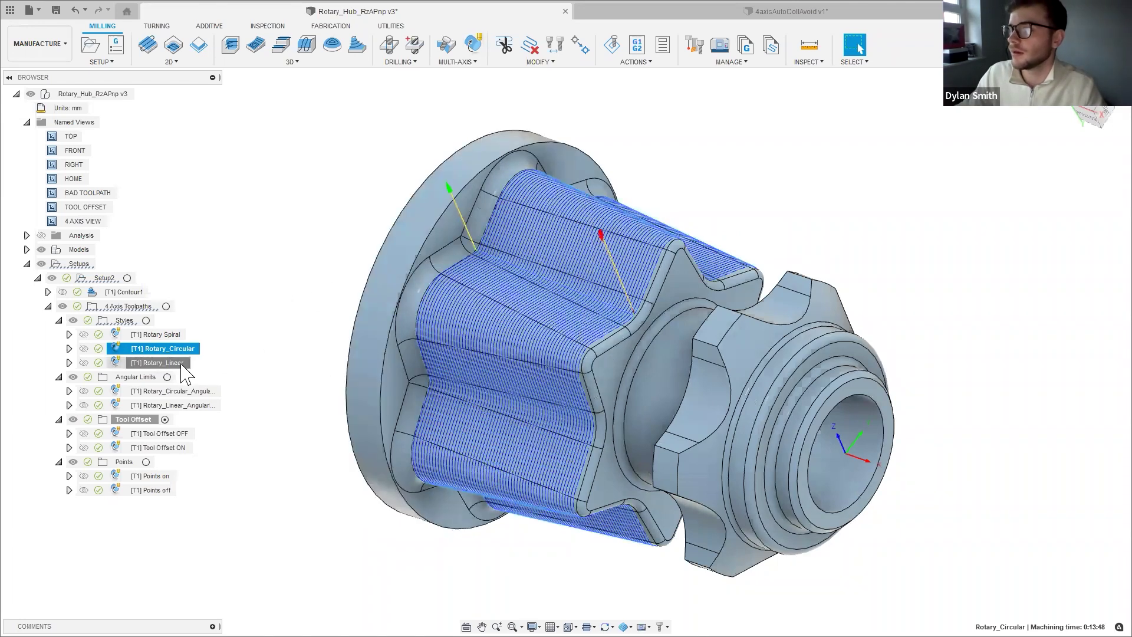
{"action": "left_click", "coordinate": [160, 362]}
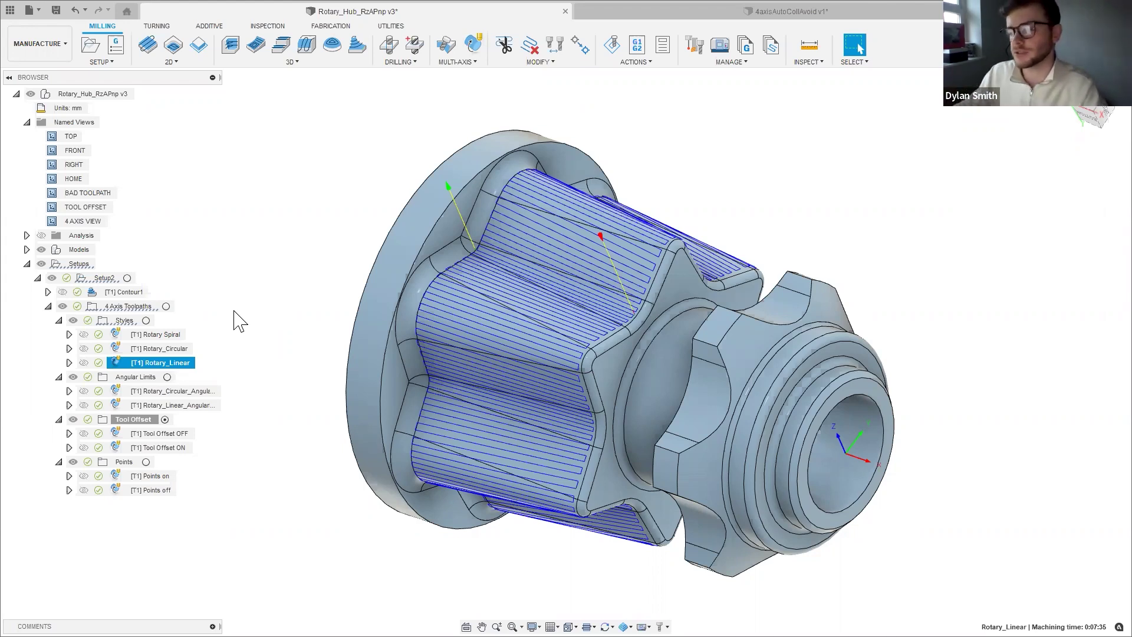
Switch to the TOOL OFFSET view and bring up the Rotary_Circular_AngularLimits toolpath's actions.
{"action": "double_click", "coordinate": [91, 207]}
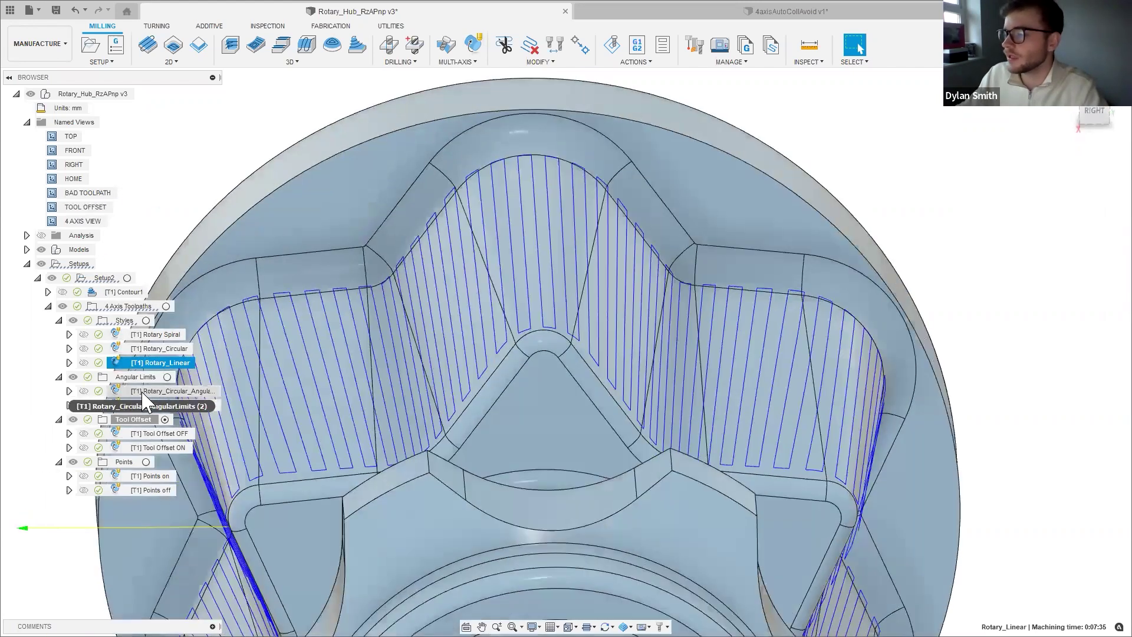
{"action": "left_click", "coordinate": [142, 392]}
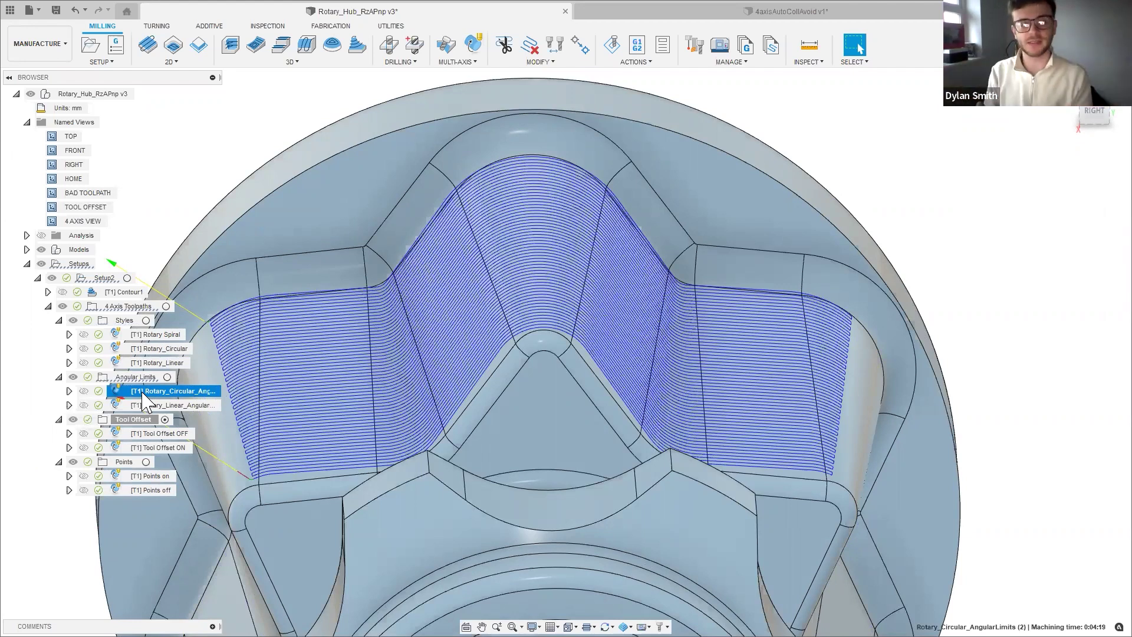
{"action": "right_click", "coordinate": [146, 403]}
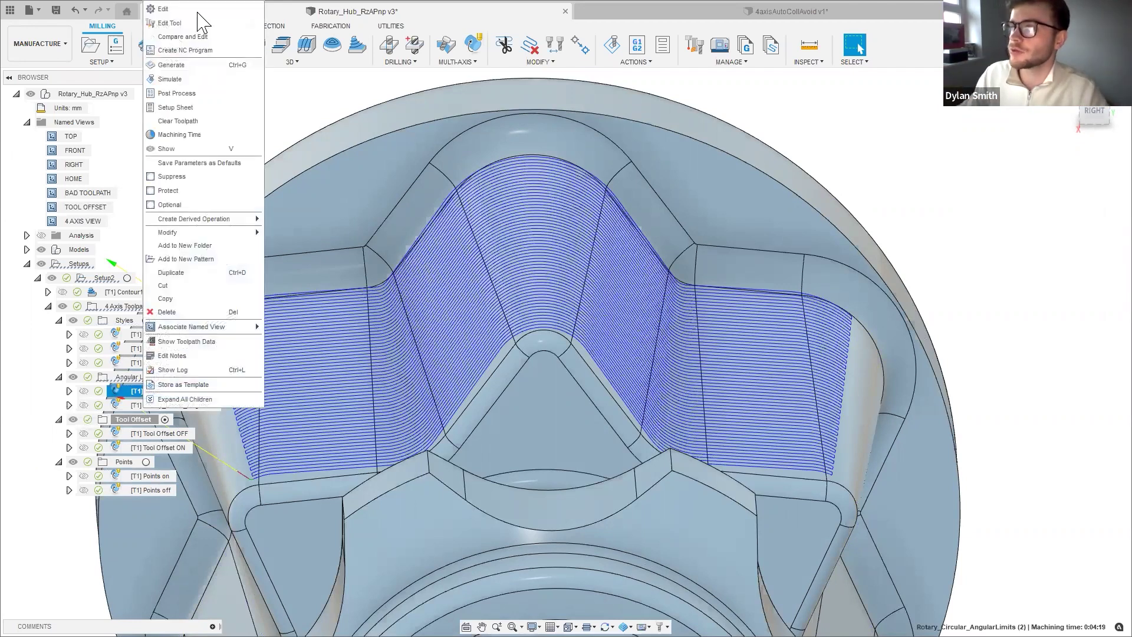
Edit Rotary_Circular_AngularLimits, review its Geometry Front/Back and Angular Limits settings, and accept with OK.
{"action": "left_click", "coordinate": [201, 20]}
{"action": "left_click", "coordinate": [1024, 165]}
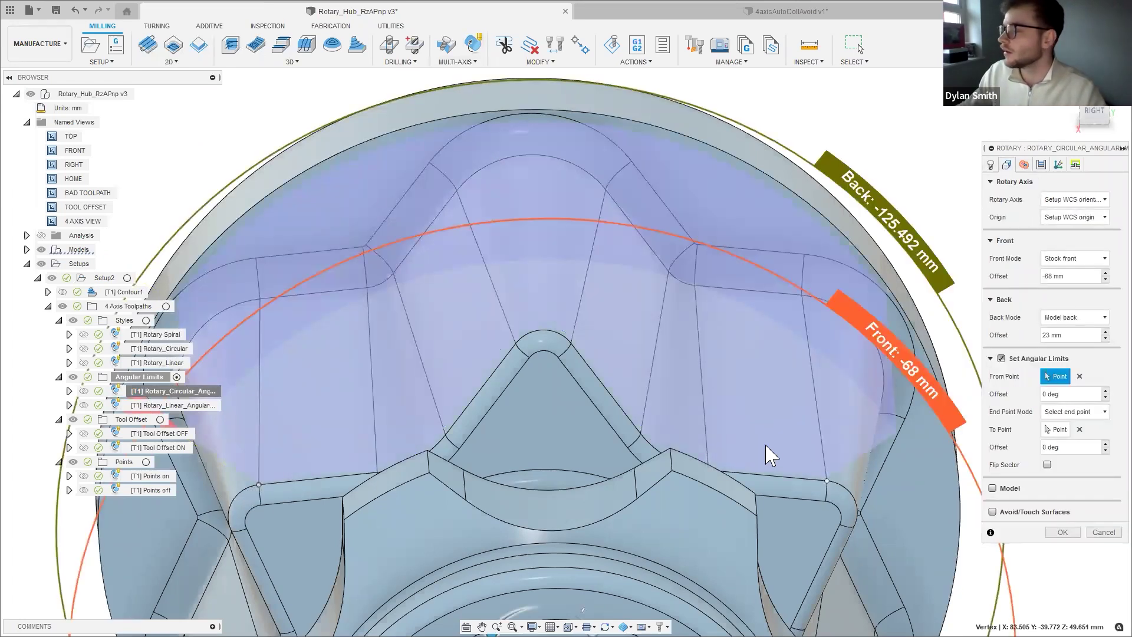
{"action": "left_click", "coordinate": [1058, 533]}
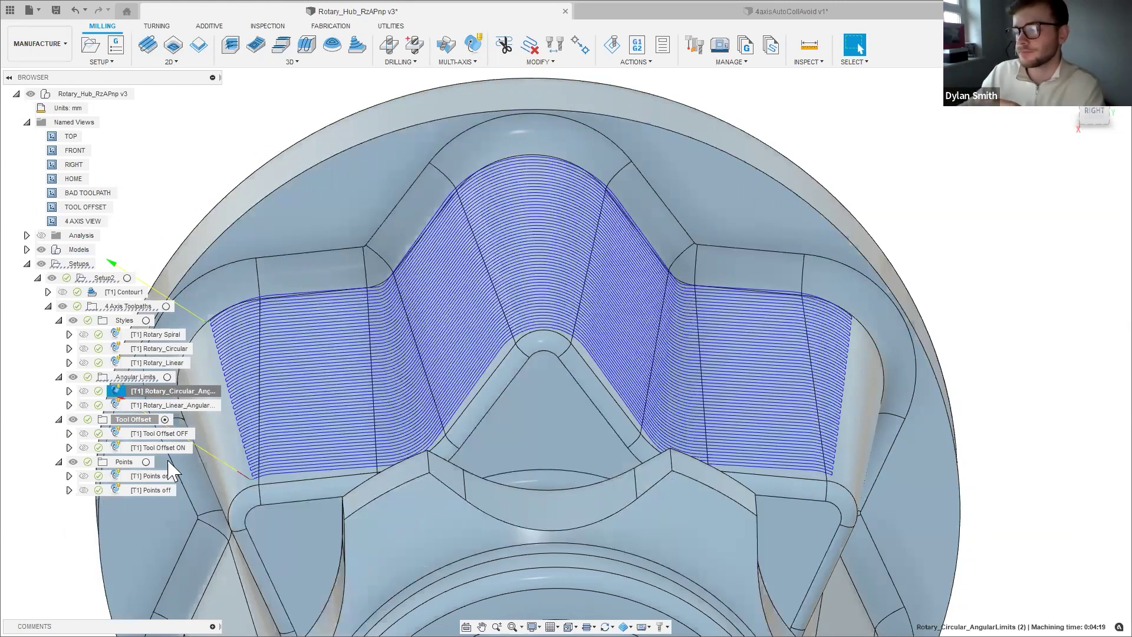
Display the Tool Offset OFF toolpath, dismissing its actions list without choosing anything.
{"action": "left_click", "coordinate": [142, 434]}
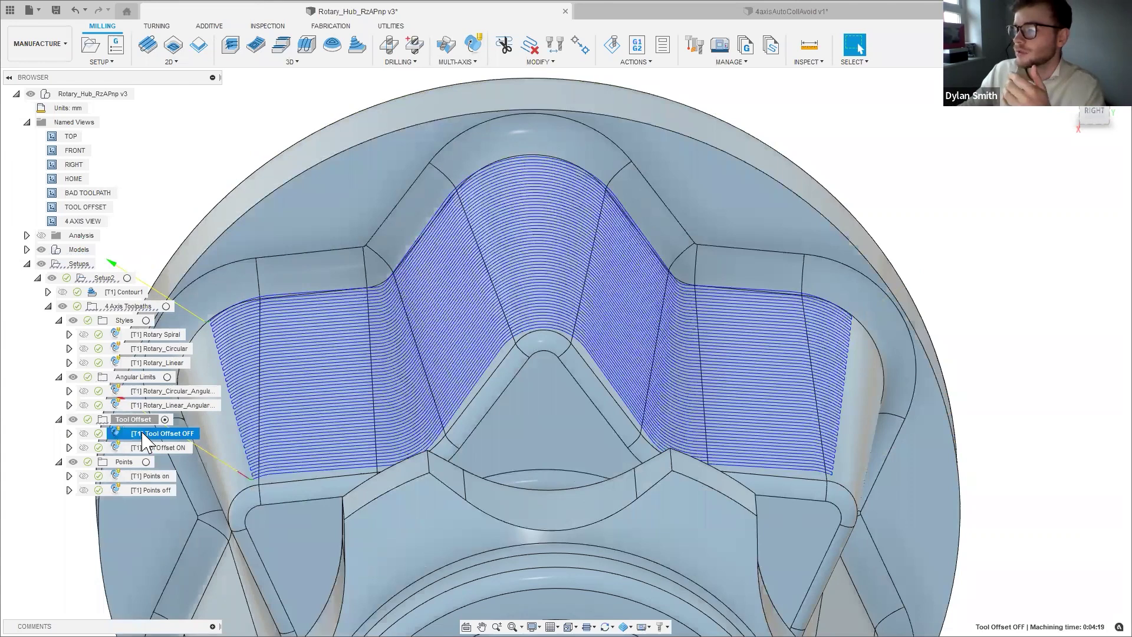
{"action": "right_click", "coordinate": [144, 439]}
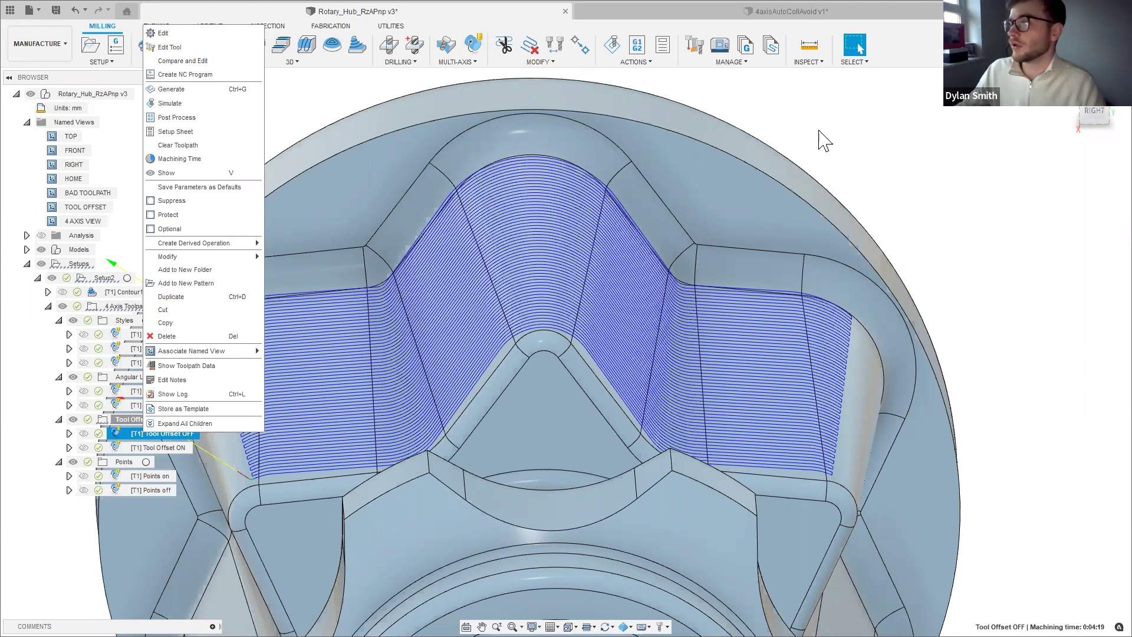
{"action": "left_click", "coordinate": [189, 113]}
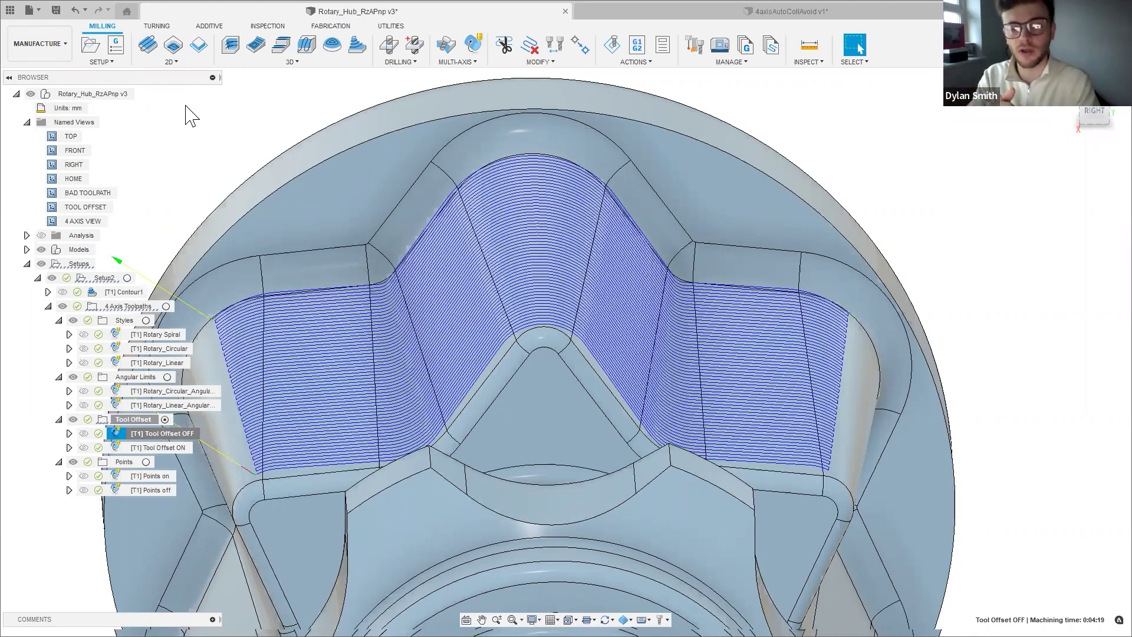
Simulate Tool Offset OFF with the Model viewpoint, then close and redisplay its toolpath.
{"action": "key", "text": "alt+s"}
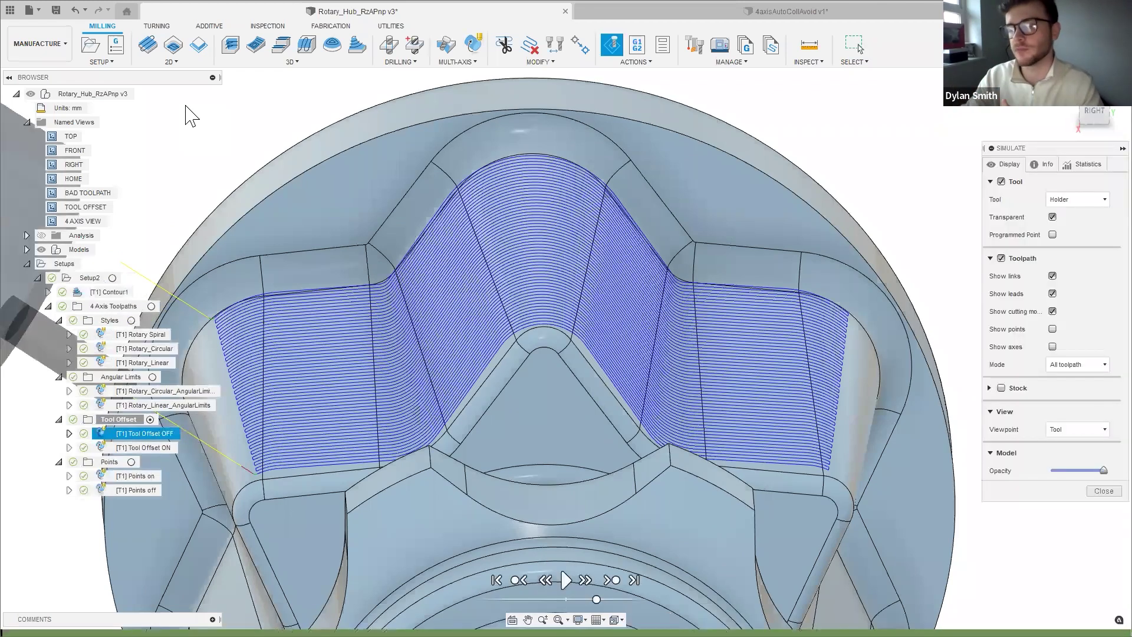
{"action": "left_click", "coordinate": [1078, 440]}
{"action": "left_click", "coordinate": [1079, 455]}
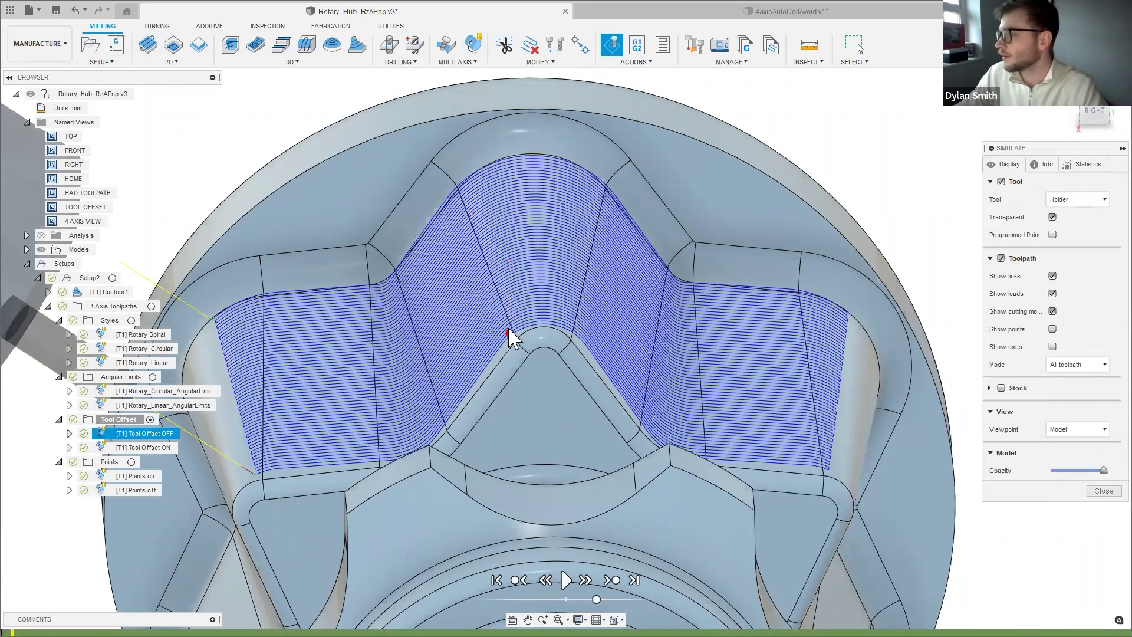
{"action": "scroll", "coordinate": [541, 333], "scroll_direction": "up", "scroll_amount": 2}
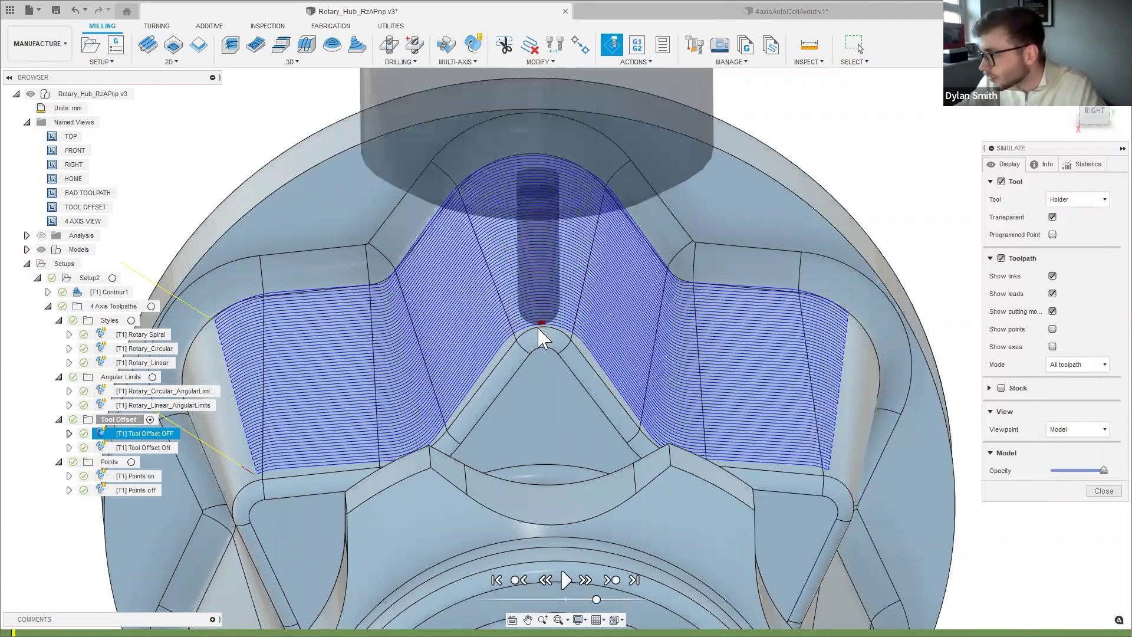
{"action": "scroll", "coordinate": [541, 333], "scroll_direction": "up", "scroll_amount": 1}
{"action": "scroll", "coordinate": [540, 333], "scroll_direction": "up", "scroll_amount": 1}
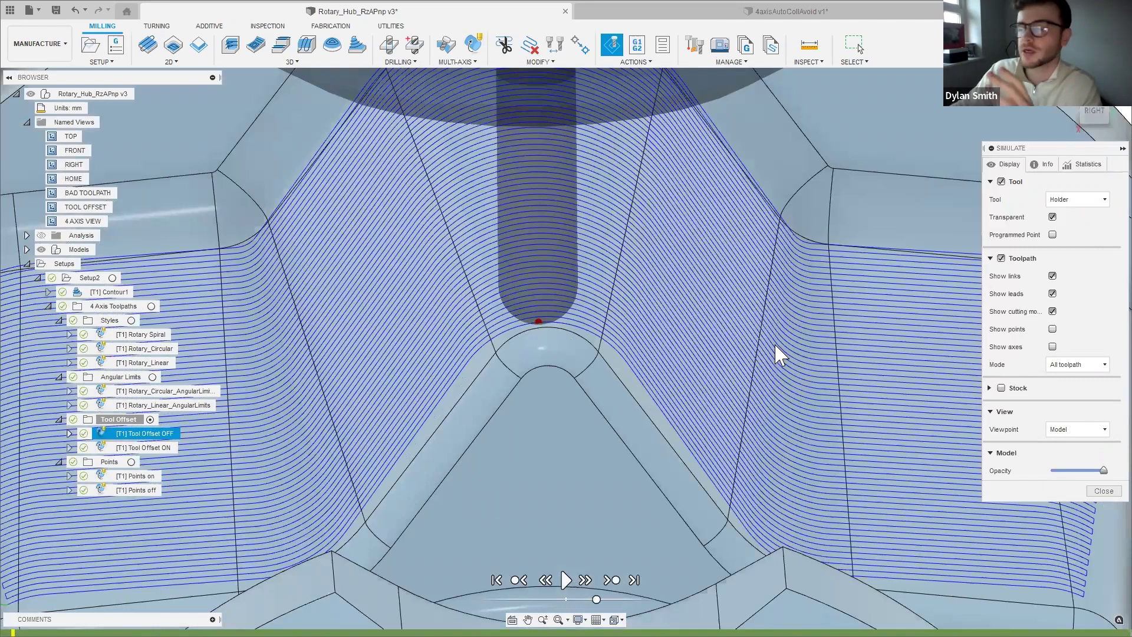
{"action": "left_click", "coordinate": [1102, 491]}
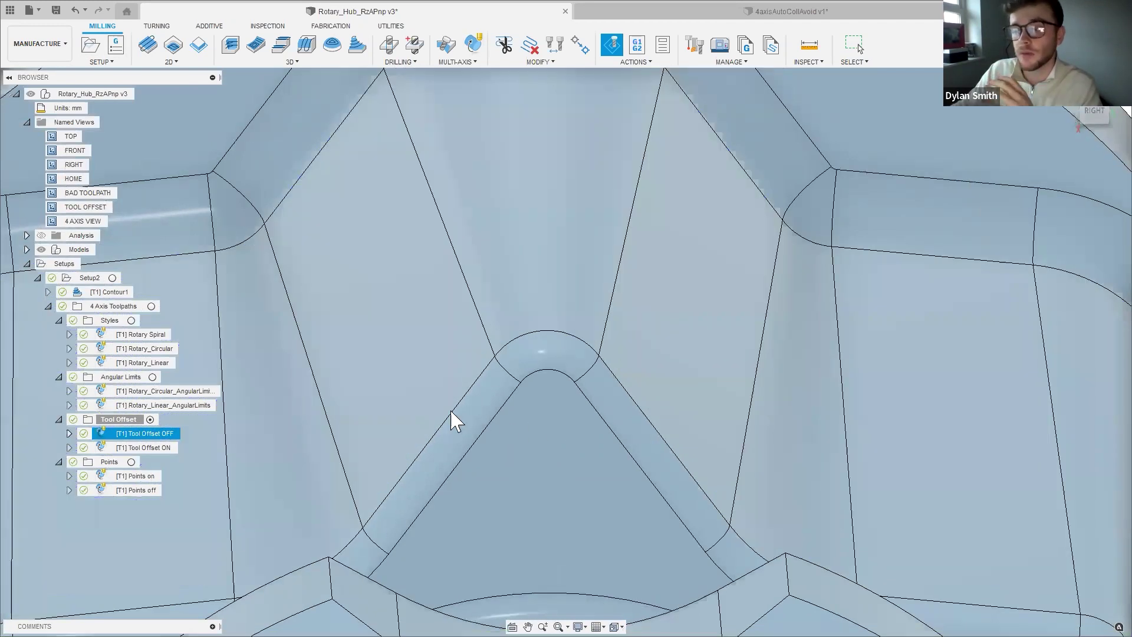
{"action": "left_click", "coordinate": [188, 434]}
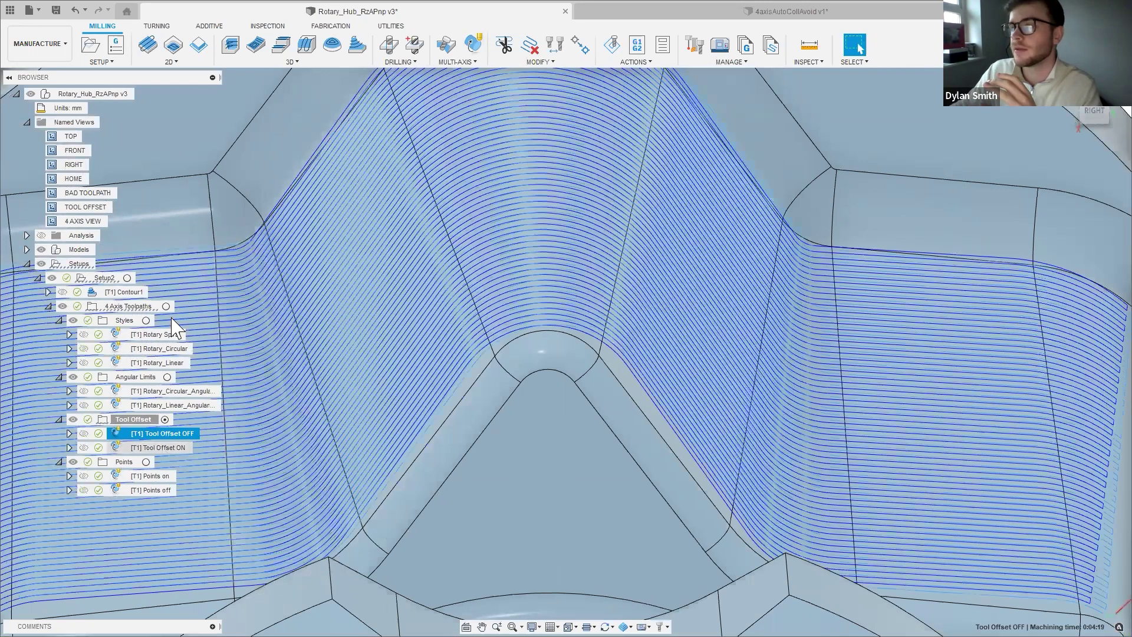
Simulate the Tool Offset ON toolpath and play it.
{"action": "right_click", "coordinate": [167, 447]}
{"action": "left_click", "coordinate": [207, 120]}
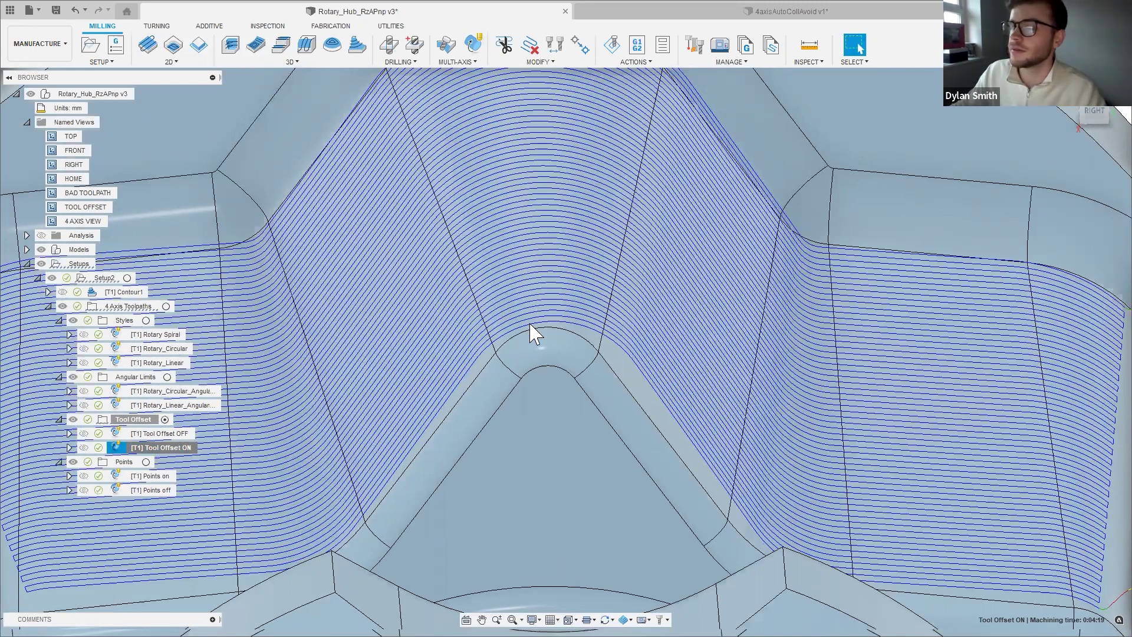
{"action": "key", "text": "alt+s"}
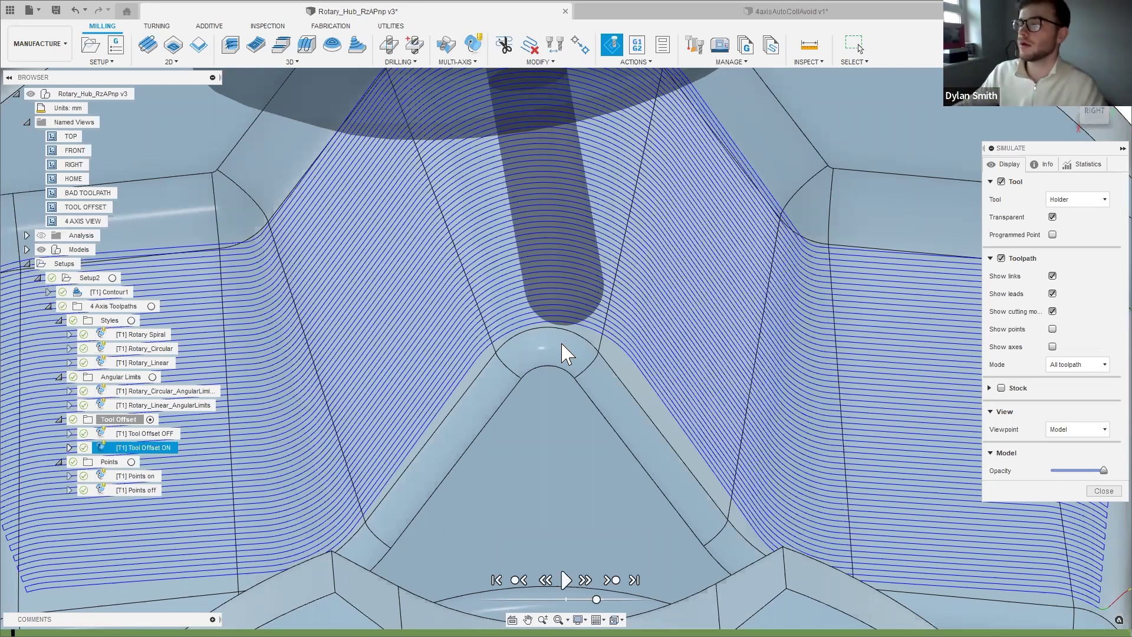
{"action": "left_click", "coordinate": [565, 580]}
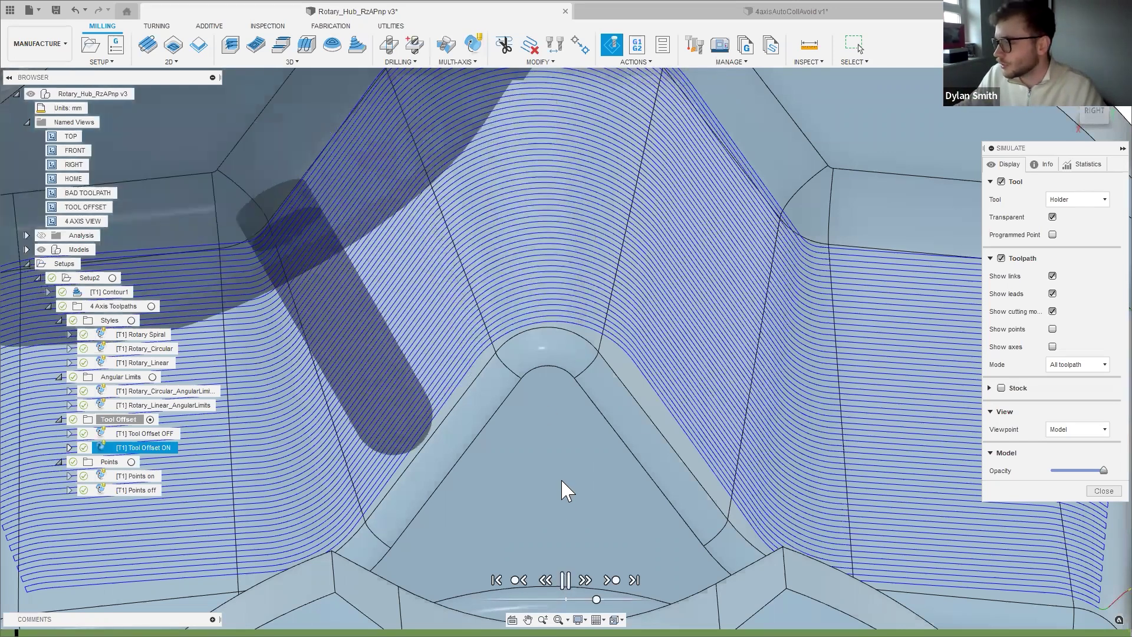
{"action": "scroll", "coordinate": [563, 489], "scroll_direction": "down", "scroll_amount": 3}
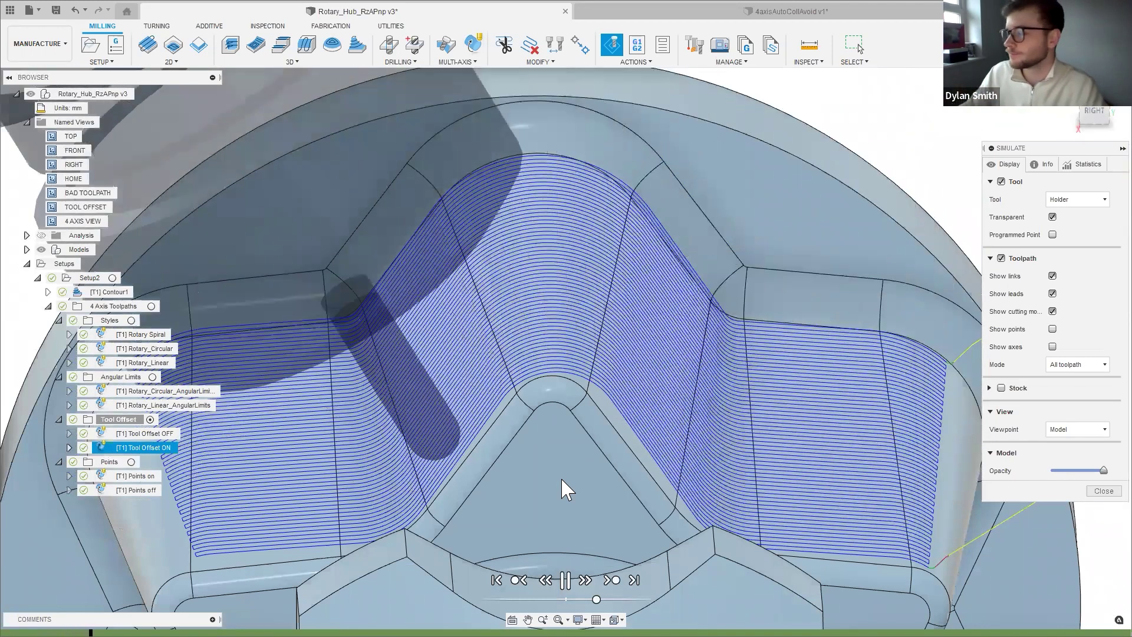
Close the simulation, compare Points on with Points off, and turn on toolpath Points display.
{"action": "left_click", "coordinate": [1091, 492]}
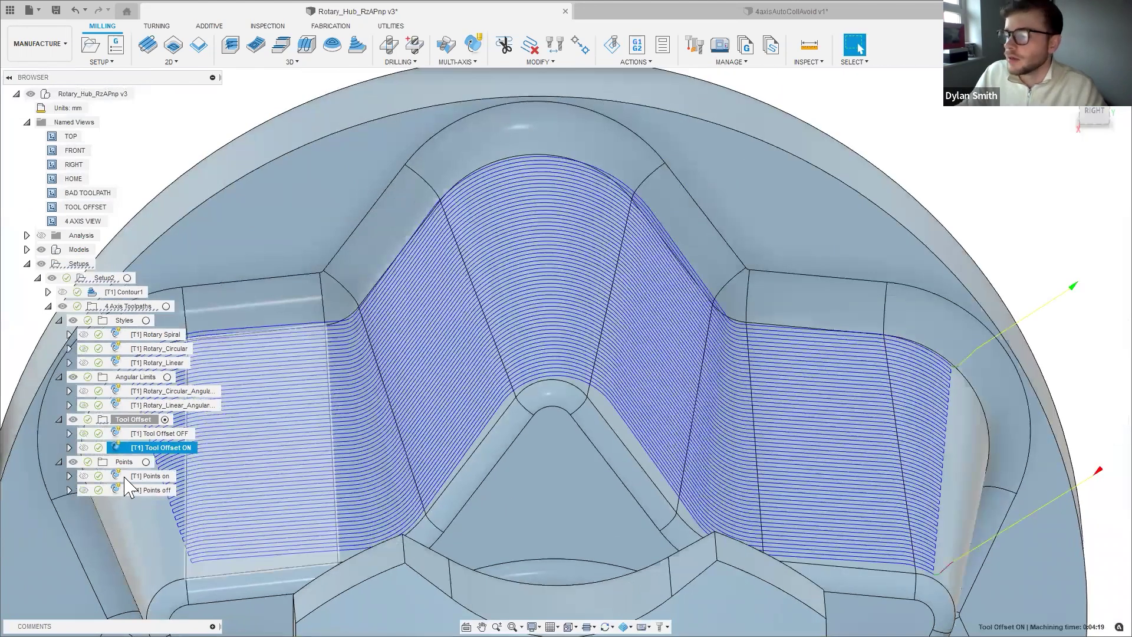
{"action": "left_click", "coordinate": [125, 476]}
{"action": "scroll", "coordinate": [504, 413], "scroll_direction": "down", "scroll_amount": 1}
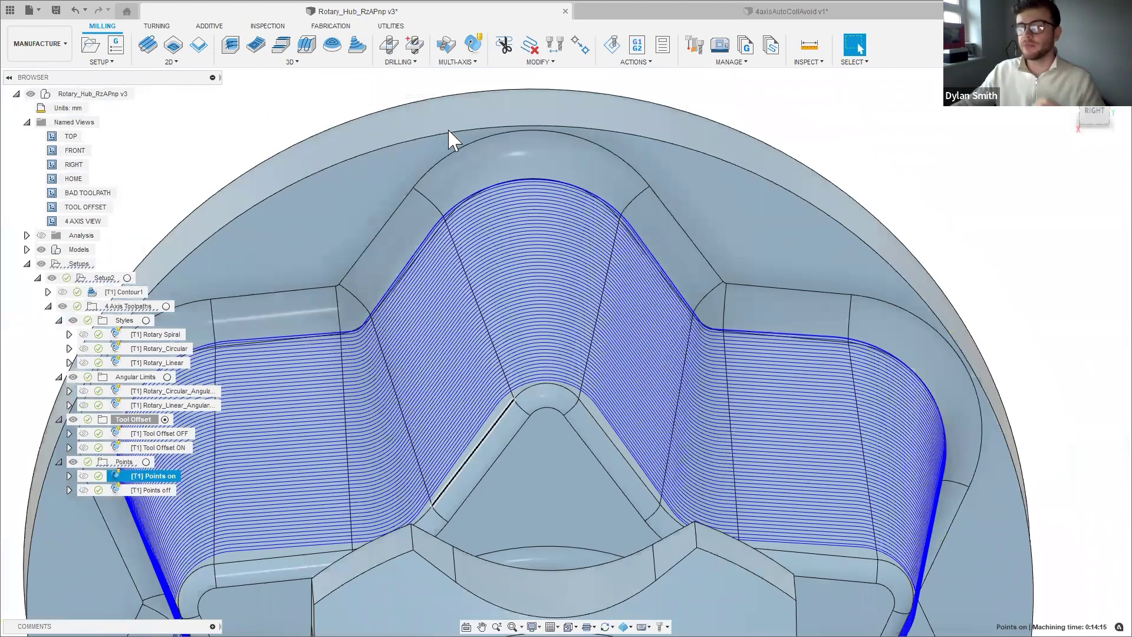
{"action": "scroll", "coordinate": [450, 139], "scroll_direction": "down", "scroll_amount": 2}
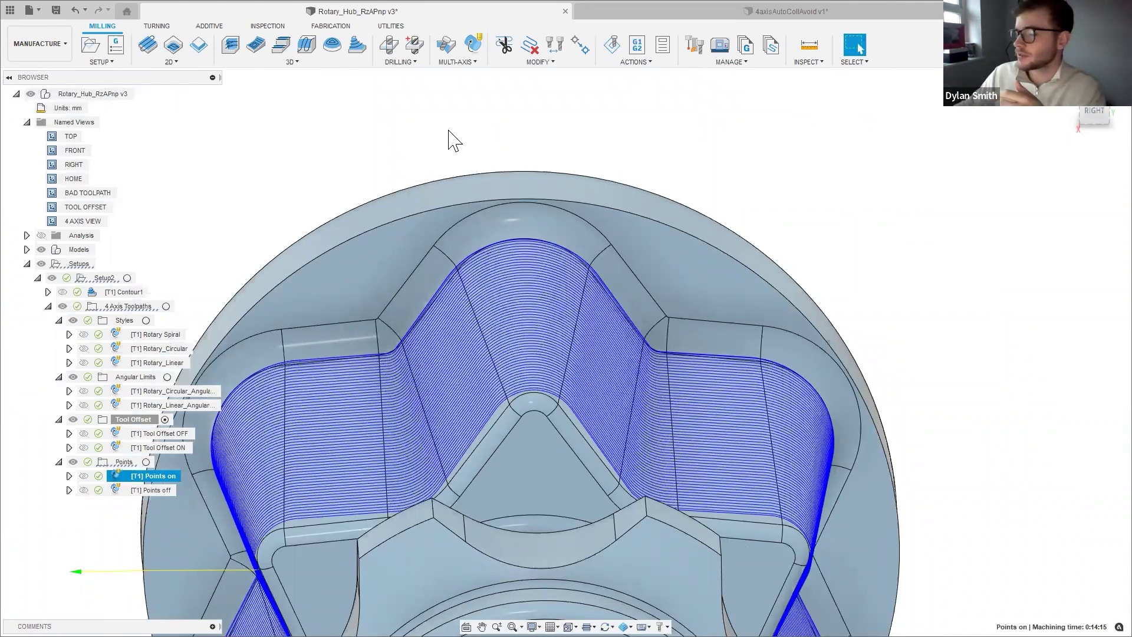
{"action": "left_click", "coordinate": [170, 492]}
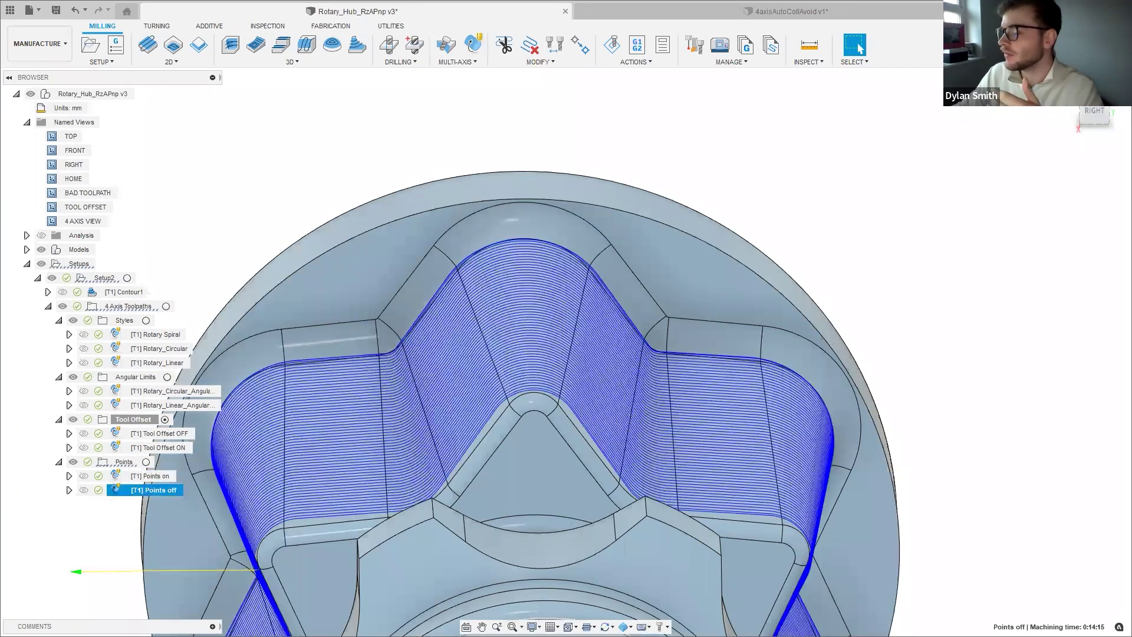
{"action": "left_click", "coordinate": [588, 627]}
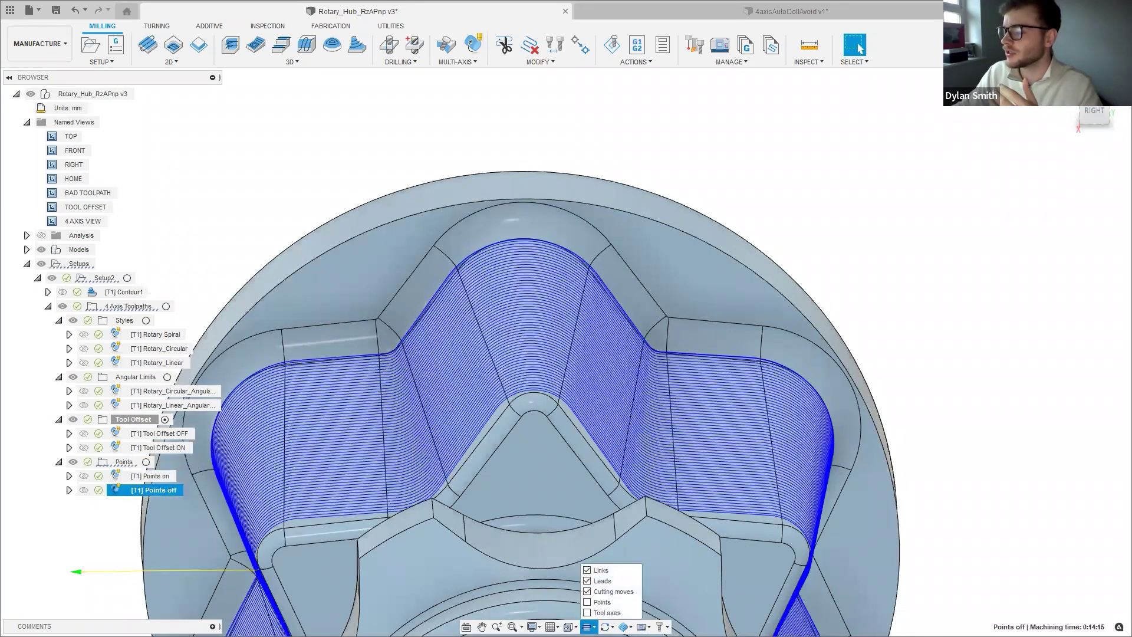
{"action": "left_click", "coordinate": [586, 601]}
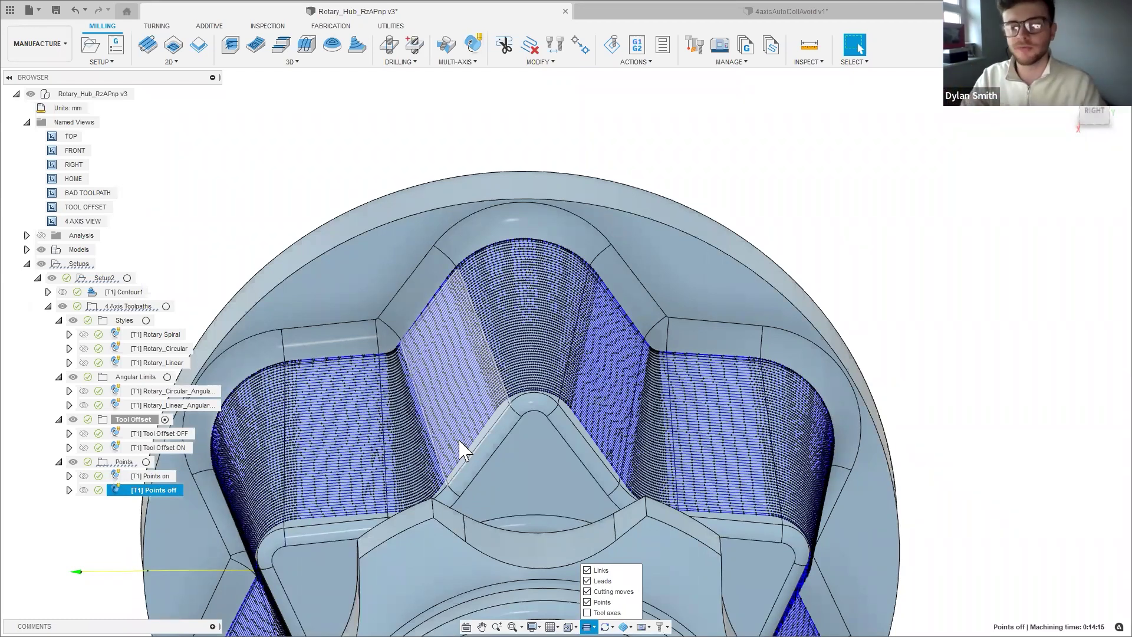
Show the Points on toolpath for comparison, then switch to the 4axisAutoCollAvoid v1 document.
{"action": "left_click", "coordinate": [124, 477]}
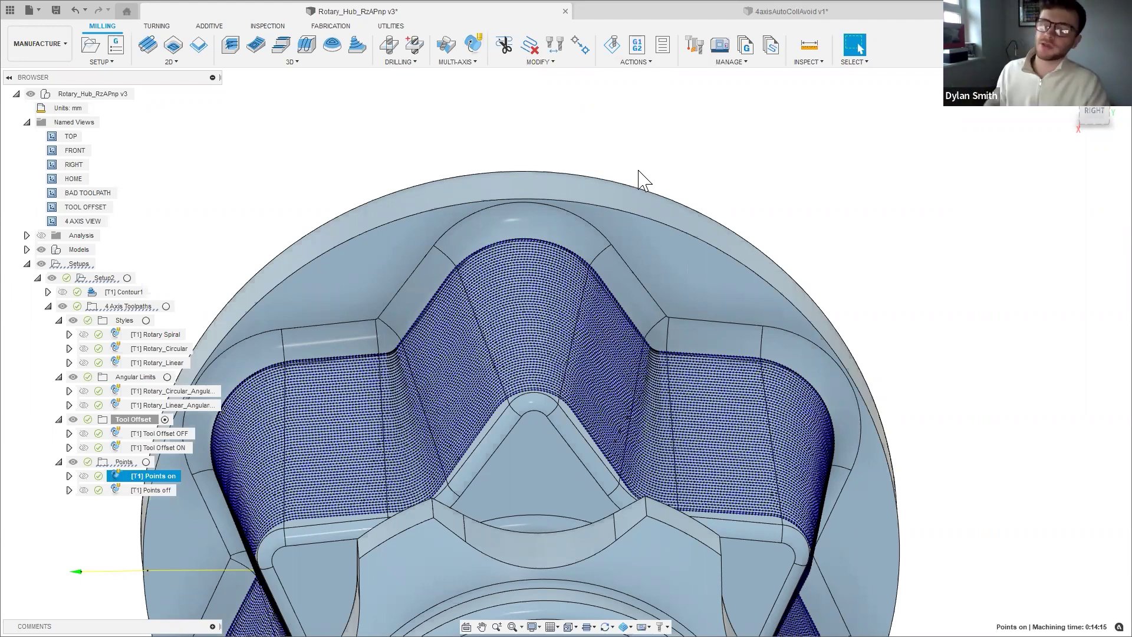
{"action": "key", "text": "ctrl+Tab"}
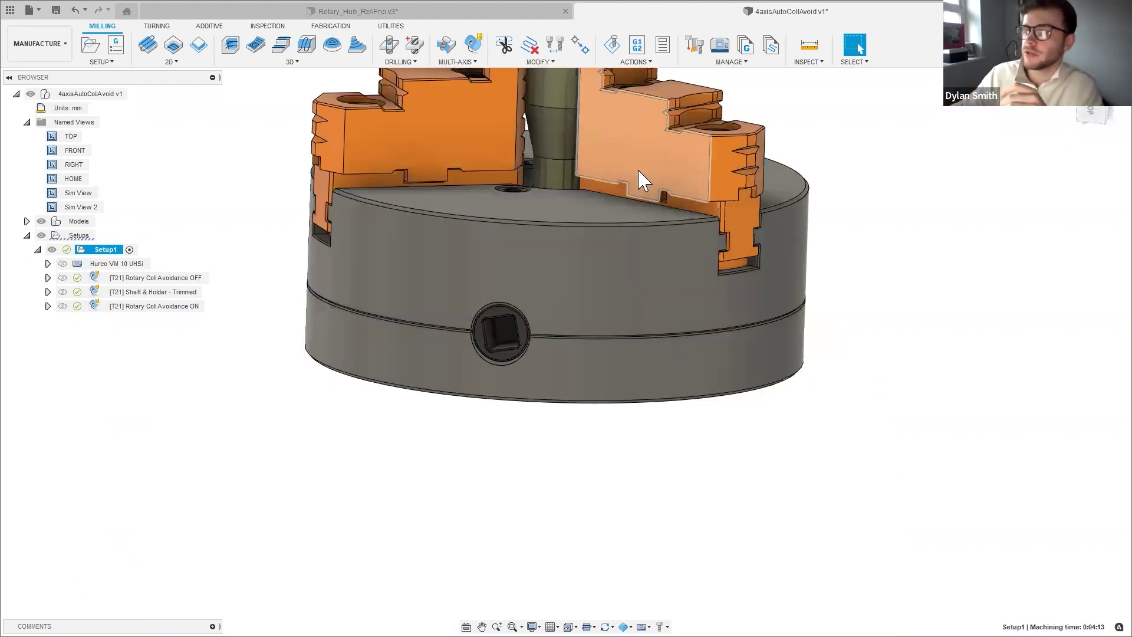
Simulate and play the Rotary Coll Avoidance OFF toolpath, skipping ahead before exiting.
{"action": "right_click", "coordinate": [144, 281]}
{"action": "left_click", "coordinate": [195, 79]}
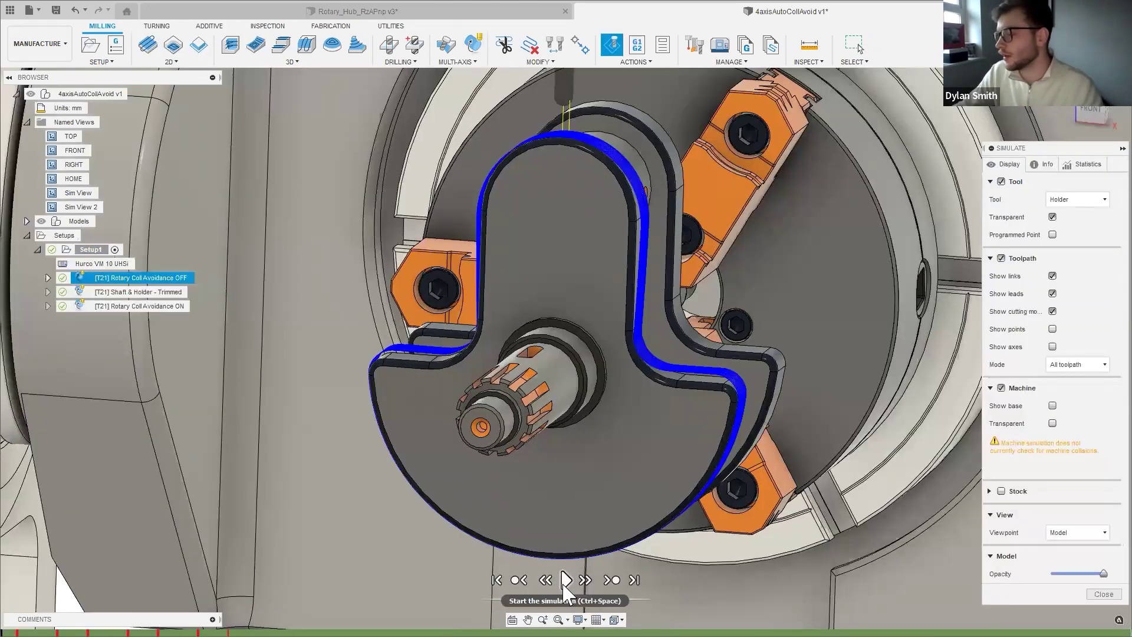
{"action": "left_click", "coordinate": [564, 580]}
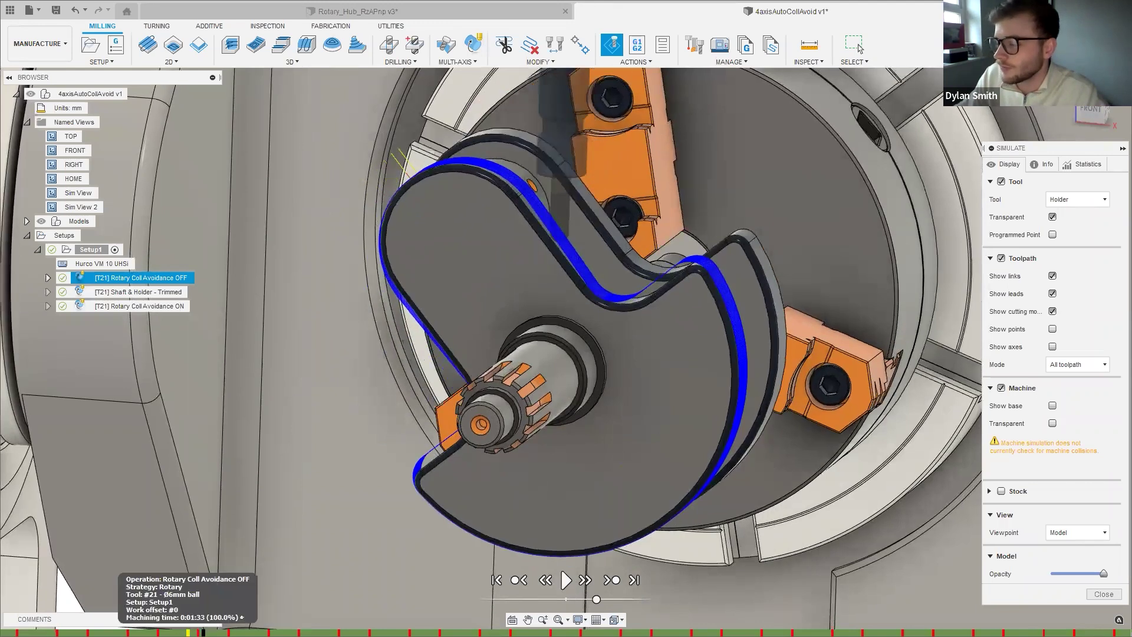
{"action": "left_click", "coordinate": [409, 474]}
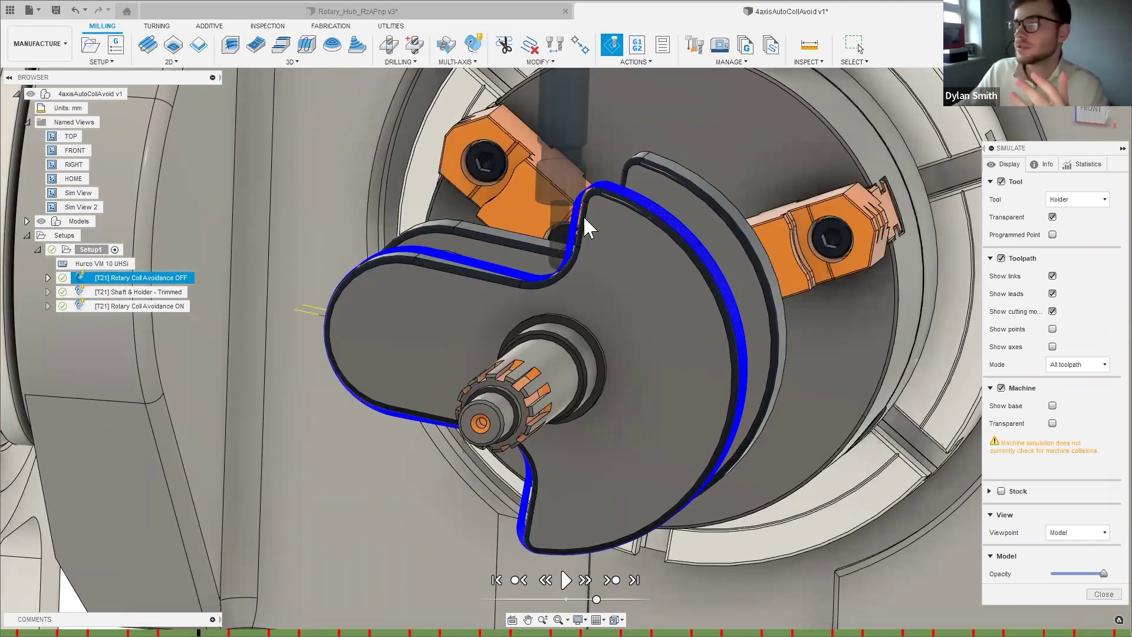
{"action": "left_click", "coordinate": [1104, 594]}
Start a simulation of the Shaft & Holder - Trimmed toolpath.
{"action": "left_click", "coordinate": [124, 292]}
{"action": "right_click", "coordinate": [125, 292]}
{"action": "left_click", "coordinate": [175, 81]}
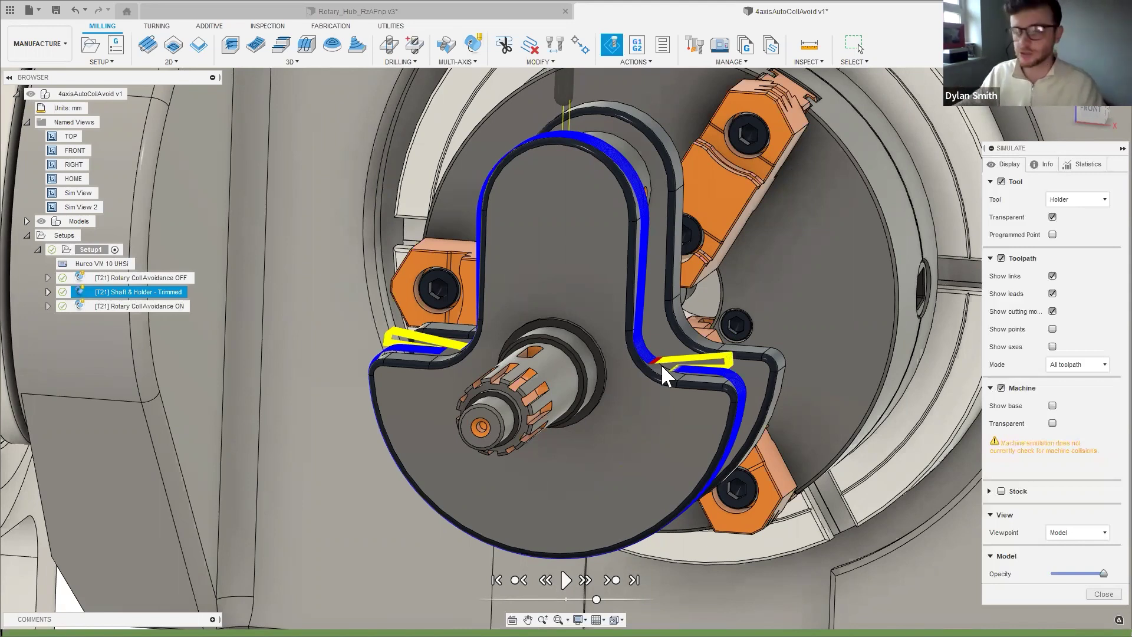
Review Rotary Coll Avoidance ON's collision avoidance settings, keeping 36 mm smoothing, then simulate it.
{"action": "left_click", "coordinate": [1103, 594]}
{"action": "left_click", "coordinate": [99, 307]}
{"action": "right_click", "coordinate": [99, 307]}
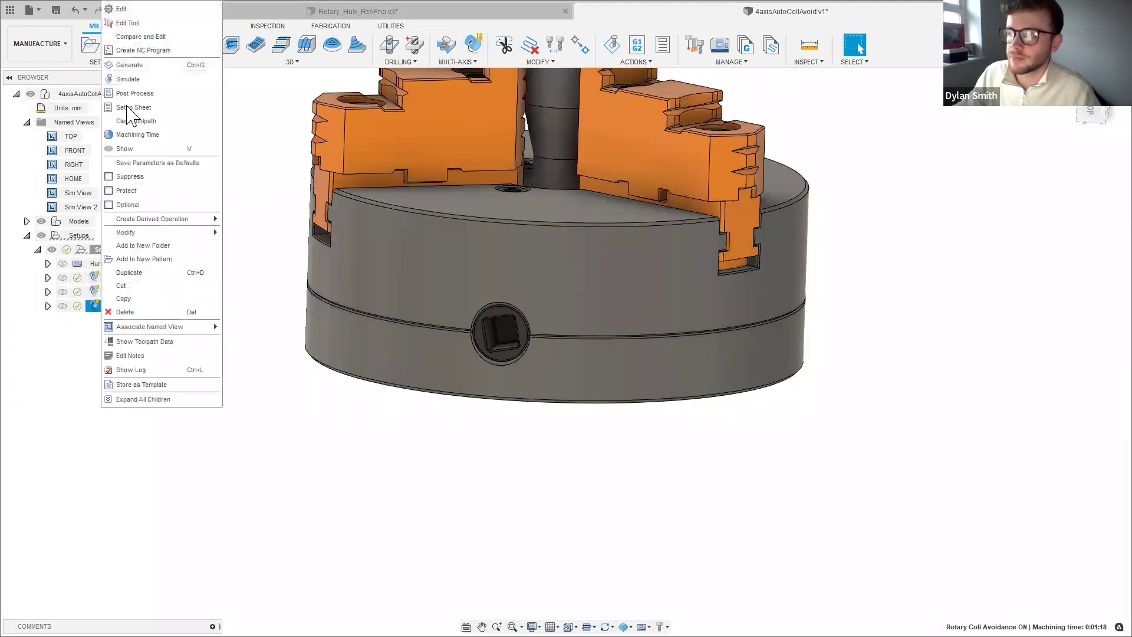
{"action": "key", "text": "Escape"}
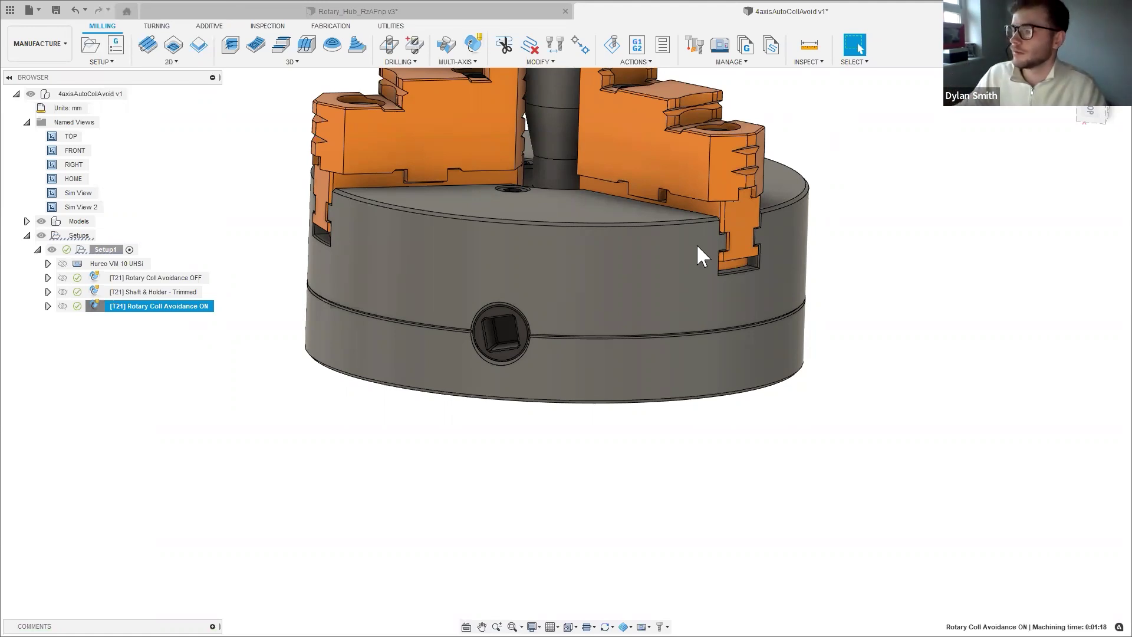
{"action": "left_click", "coordinate": [1075, 164]}
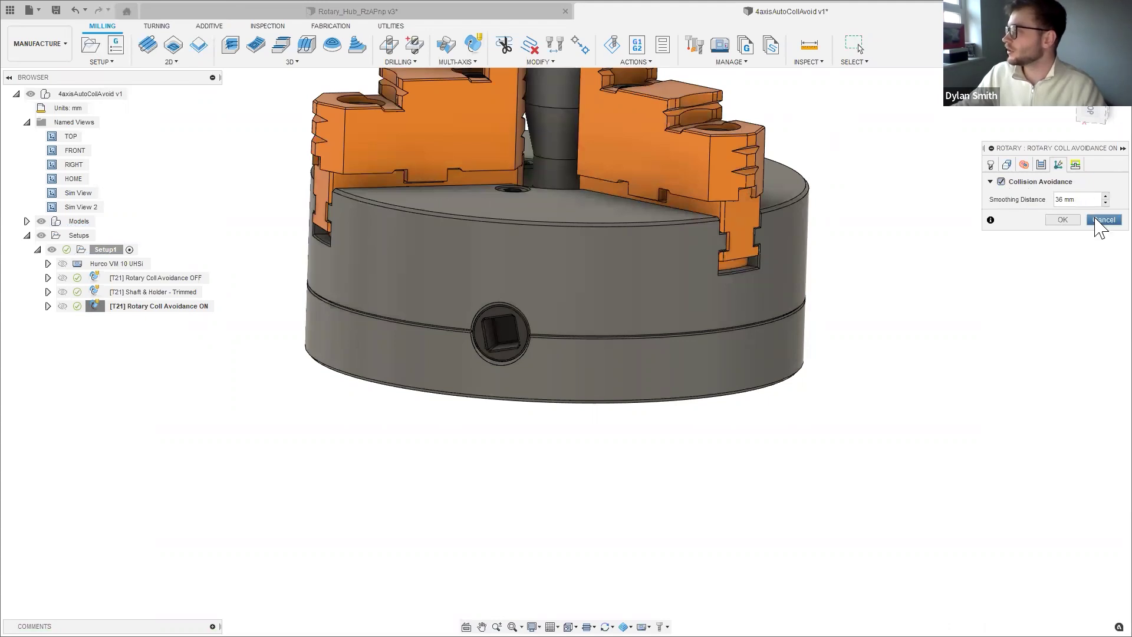
{"action": "left_click", "coordinate": [1097, 220]}
{"action": "right_click", "coordinate": [146, 307]}
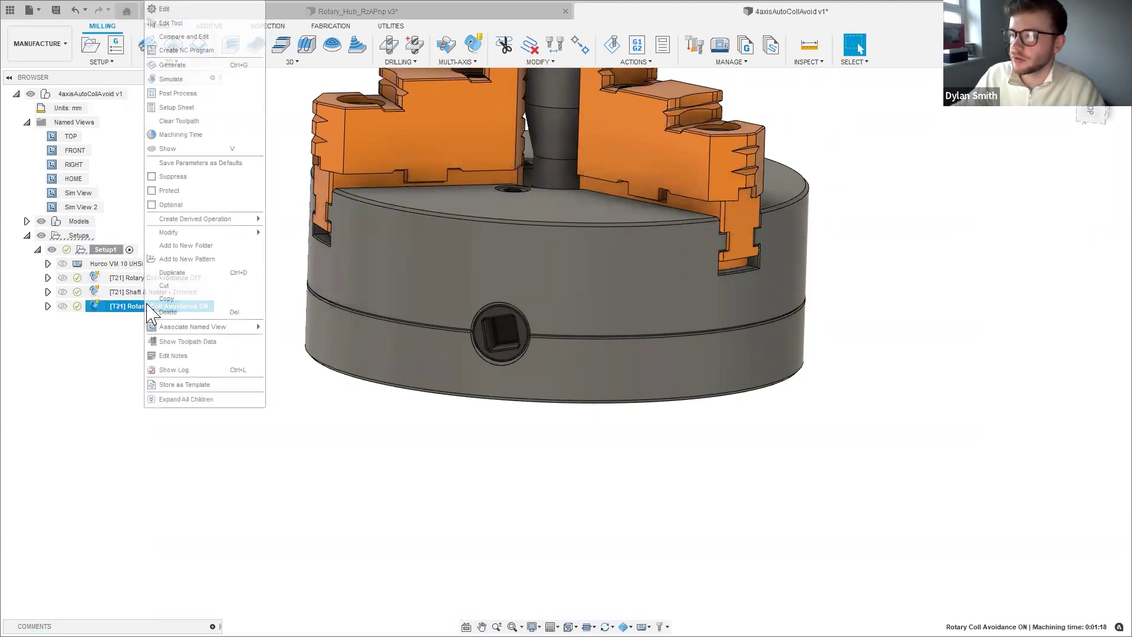
{"action": "left_click", "coordinate": [179, 78]}
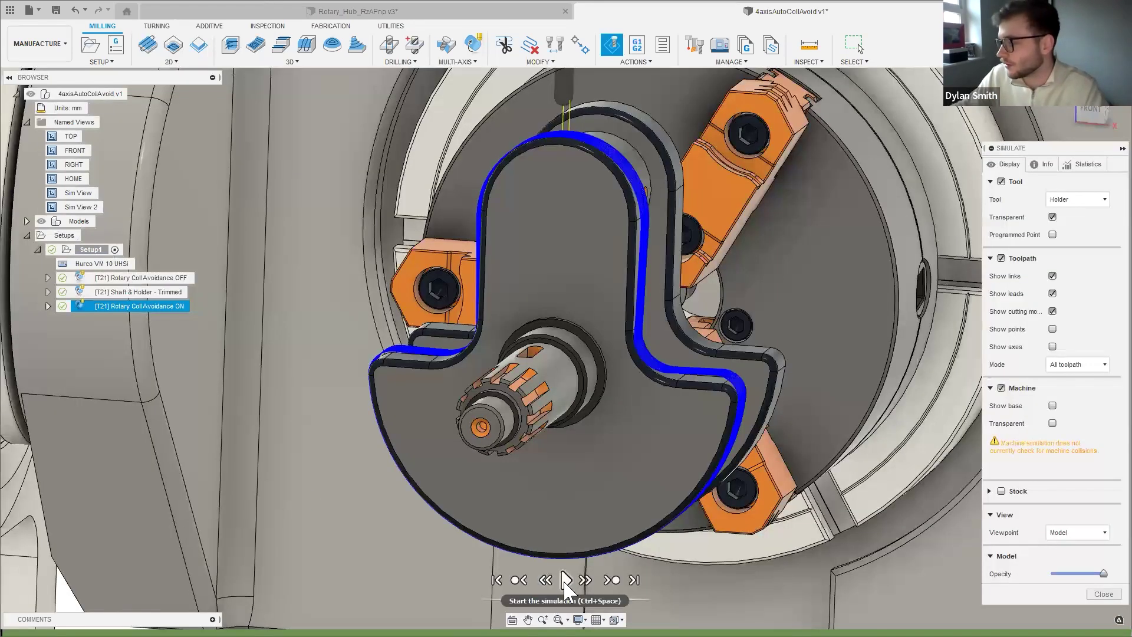
Play the Rotary Coll Avoidance ON simulation and view the rotating crank from the front.
{"action": "left_click", "coordinate": [565, 580]}
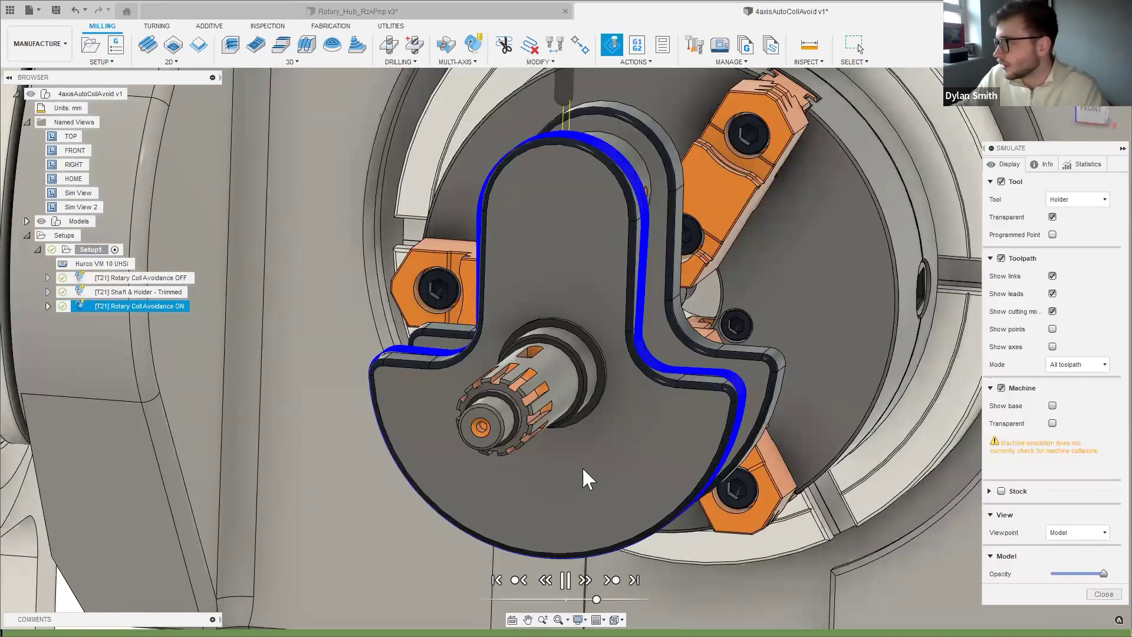
{"action": "left_click", "coordinate": [1090, 113]}
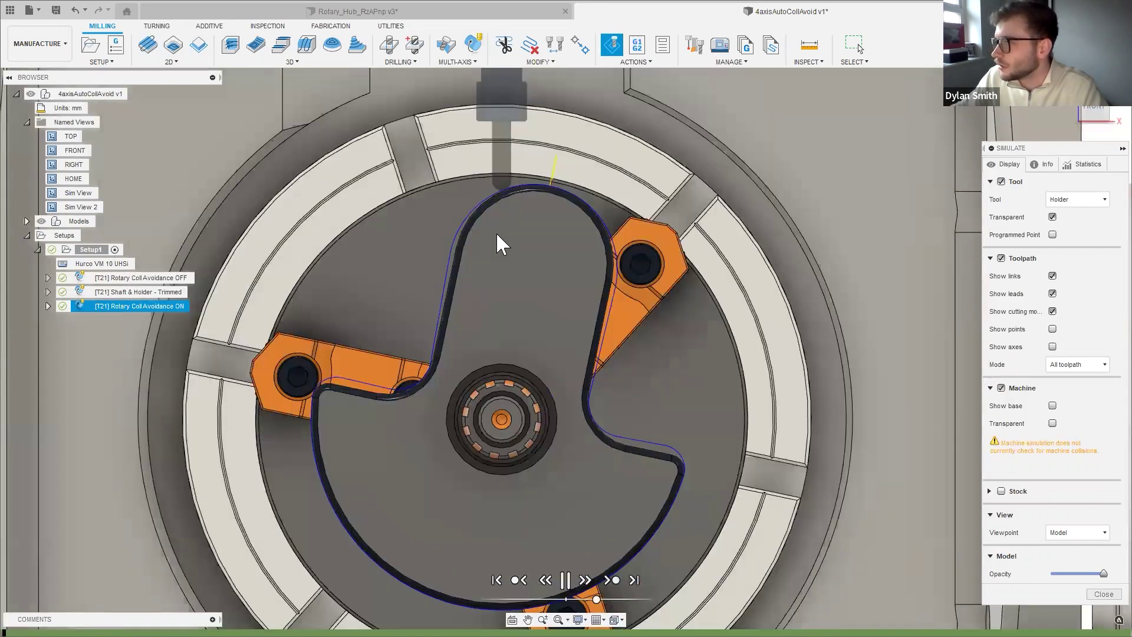